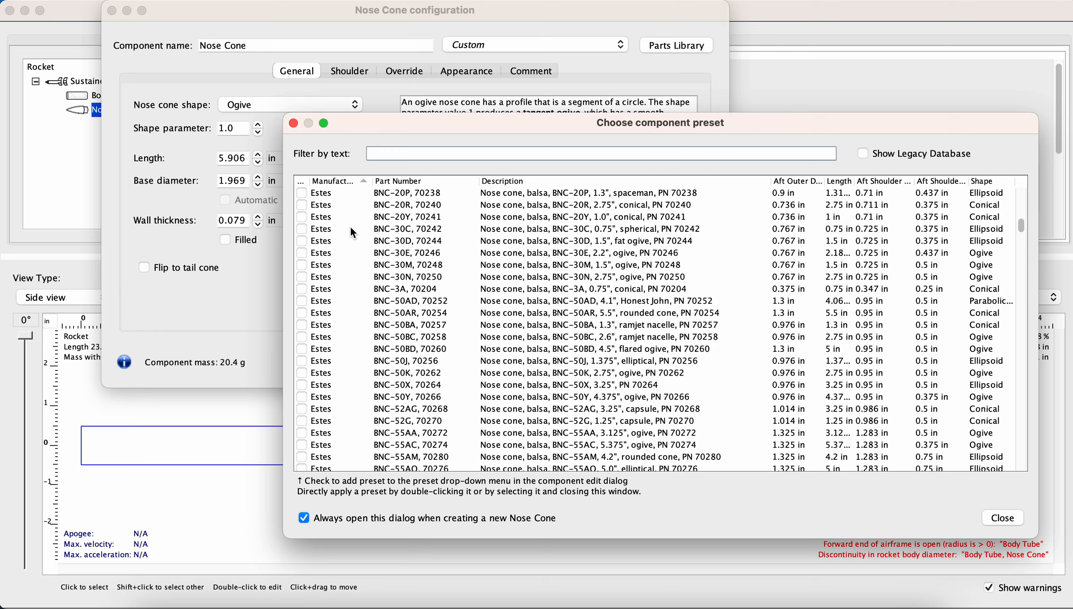
- Browse the nose cone presets, apply the Estes BNC-50BA, 70257 preset and accept the nose cone configuration
scroll(351, 232, "up", 5)
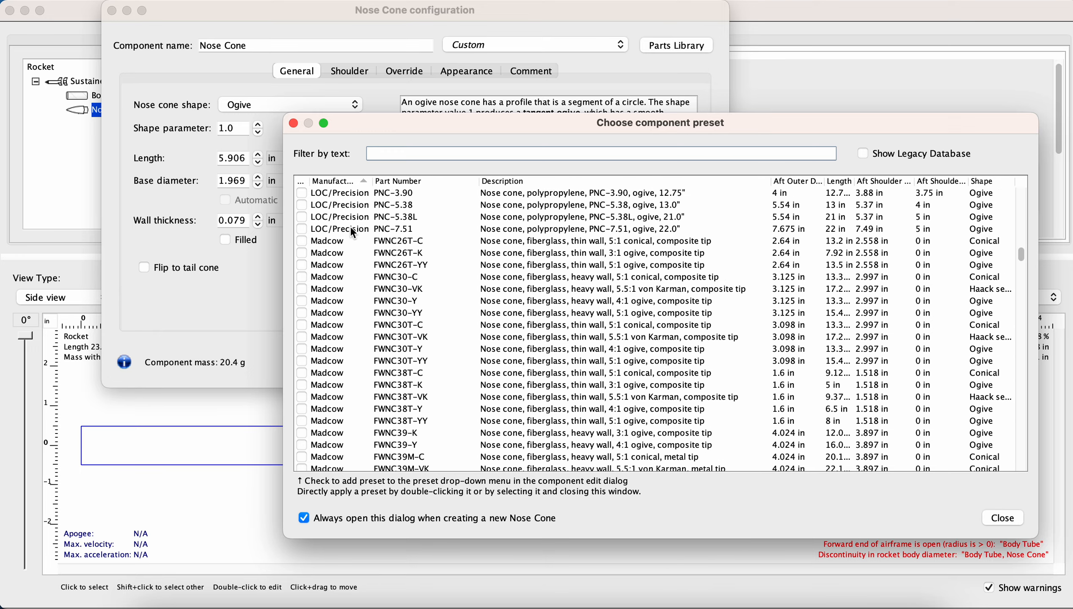
scroll(351, 232, "down", 12)
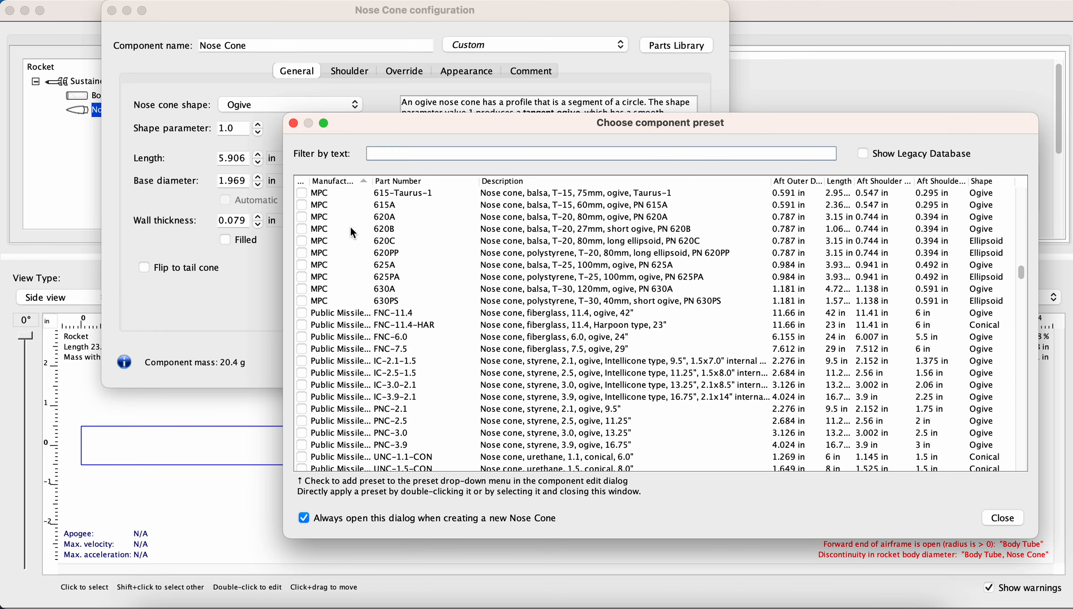
scroll(351, 230, "down", 8)
scroll(351, 228, "down", 20)
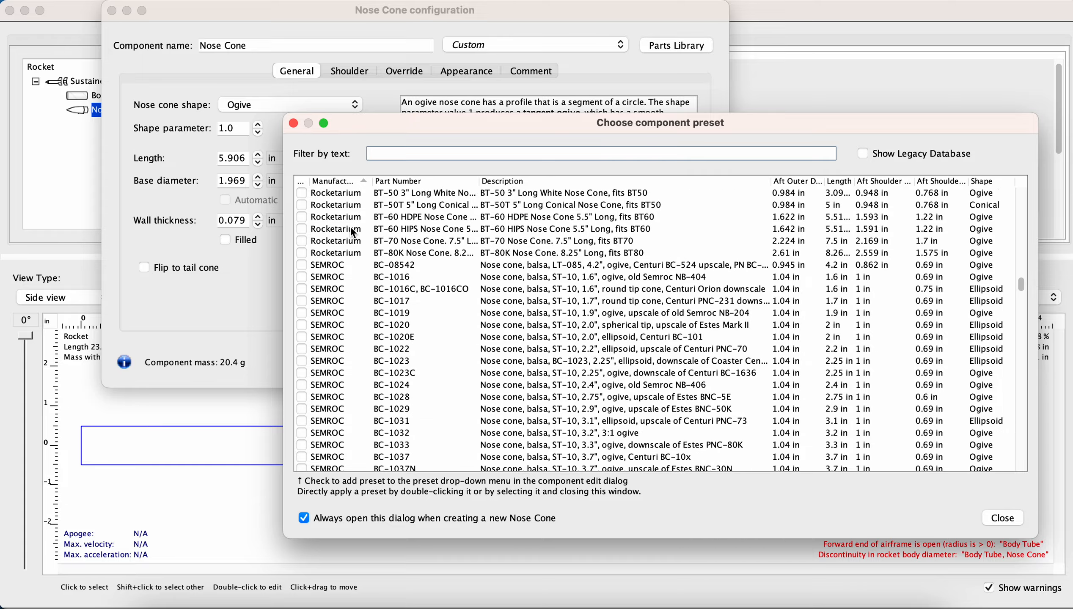
scroll(351, 233, "down", 20)
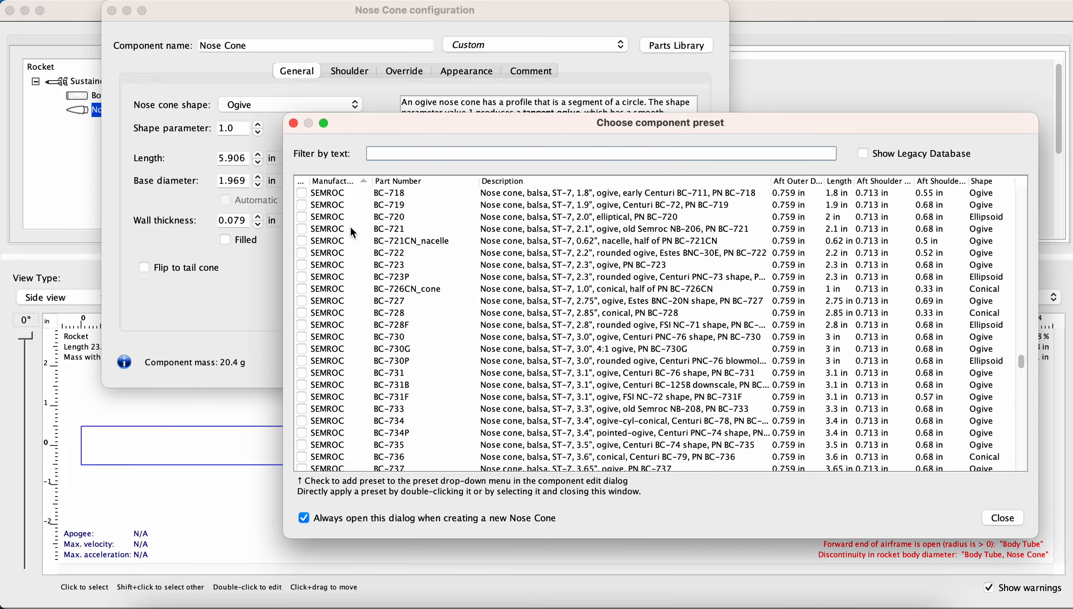
scroll(352, 232, "up", 20)
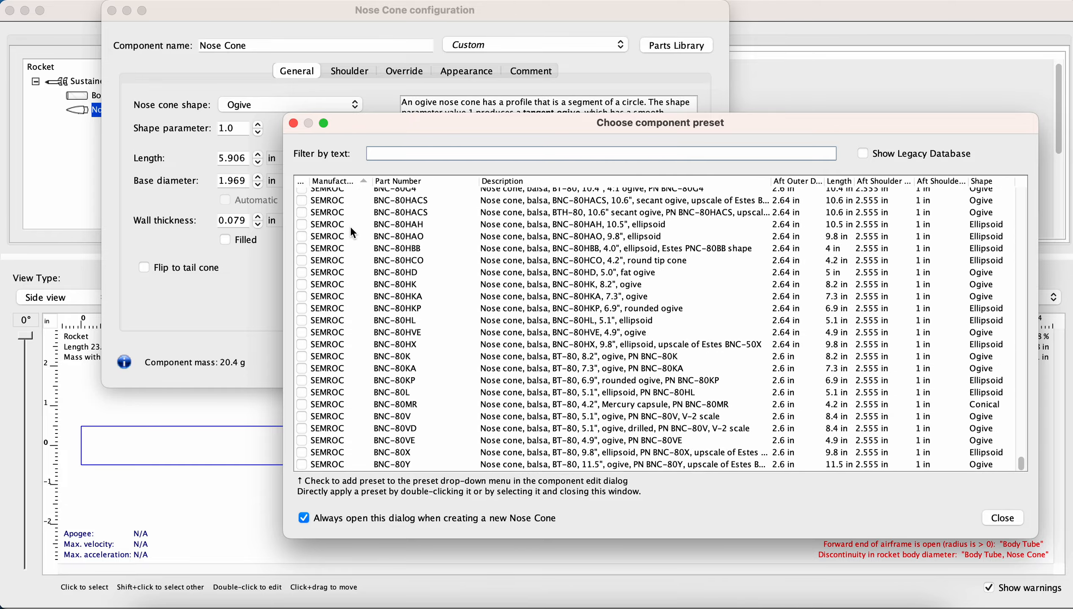
scroll(351, 230, "up", 20)
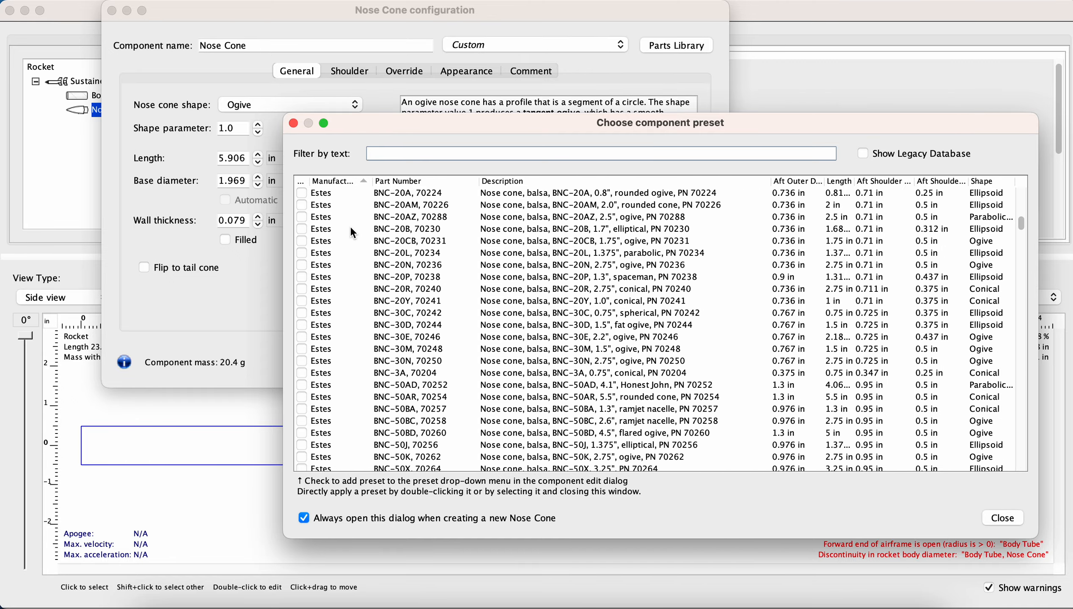
scroll(361, 411, "down", 4)
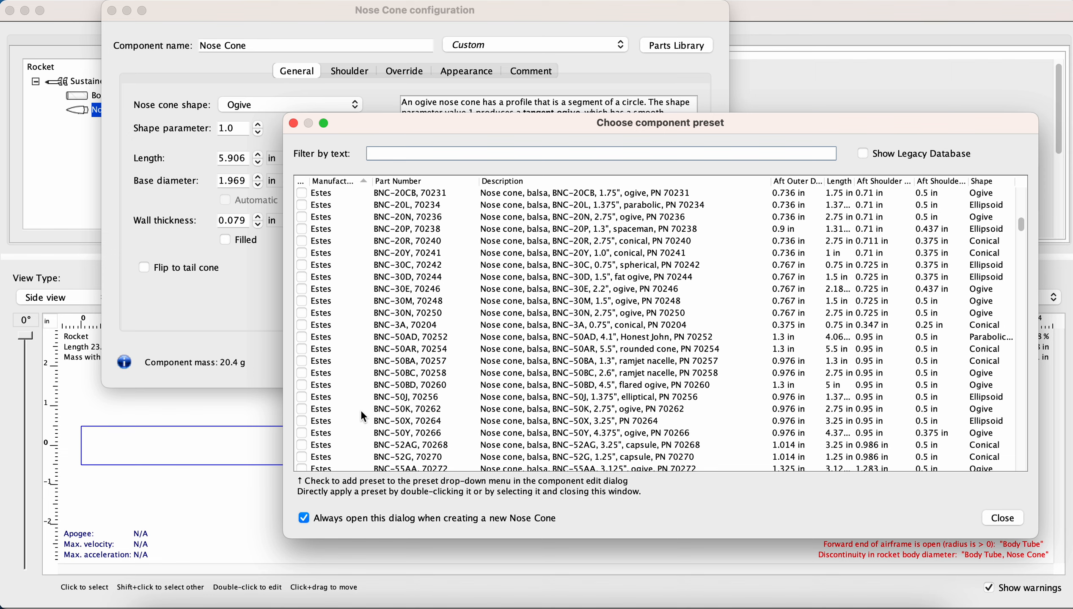
scroll(625, 389, "down", 3)
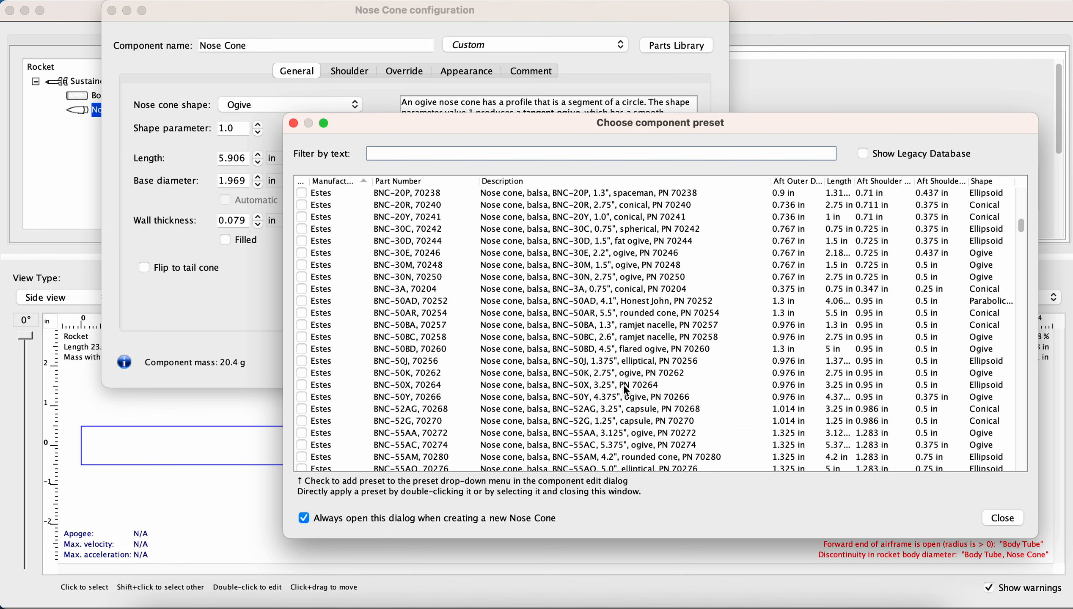
left_click(621, 326)
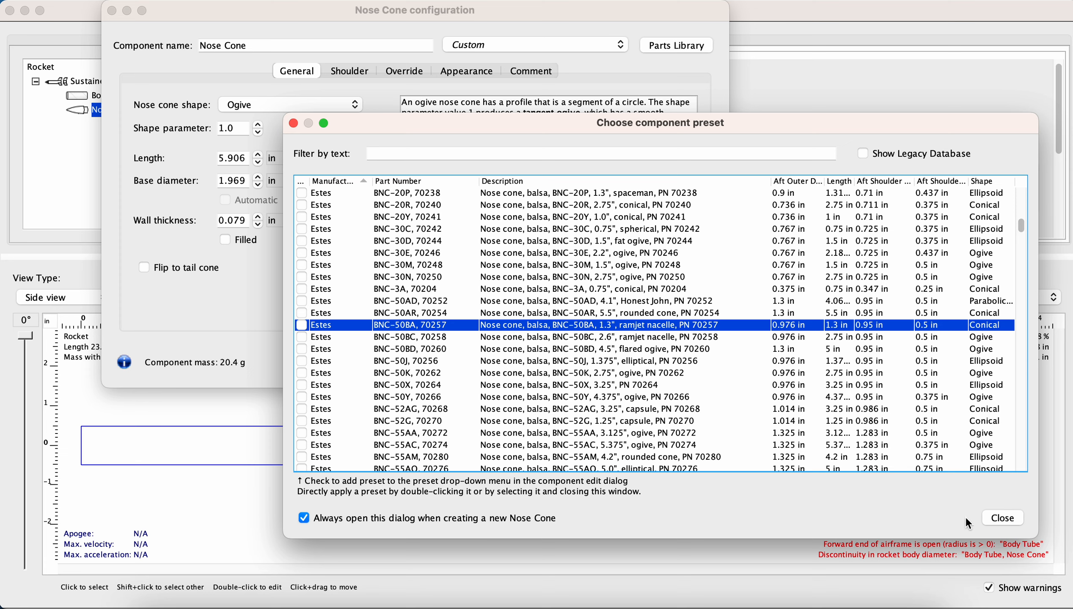
left_click(1007, 517)
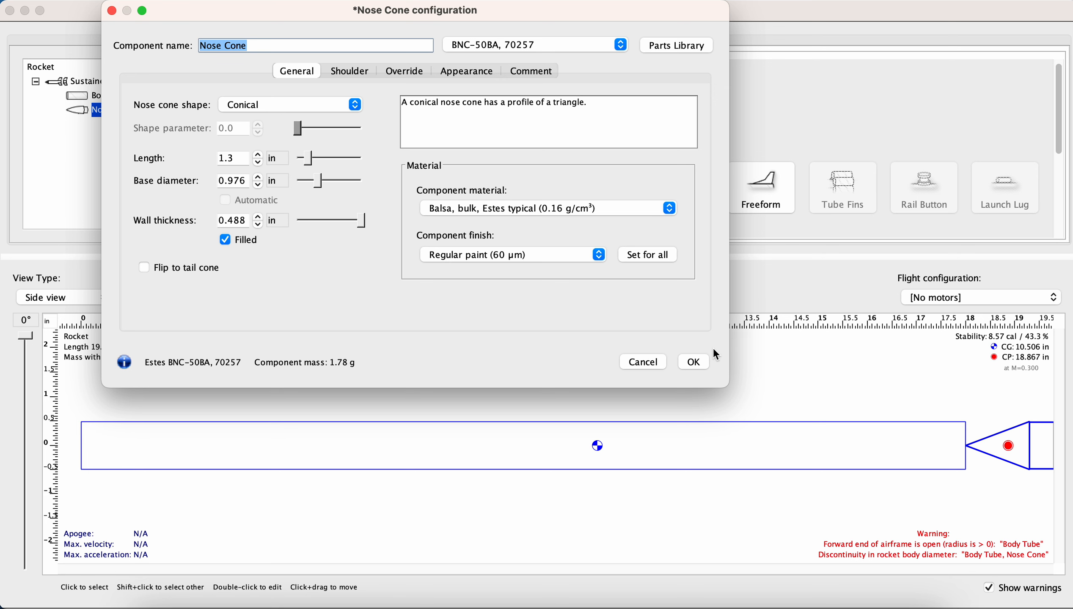
left_click(692, 362)
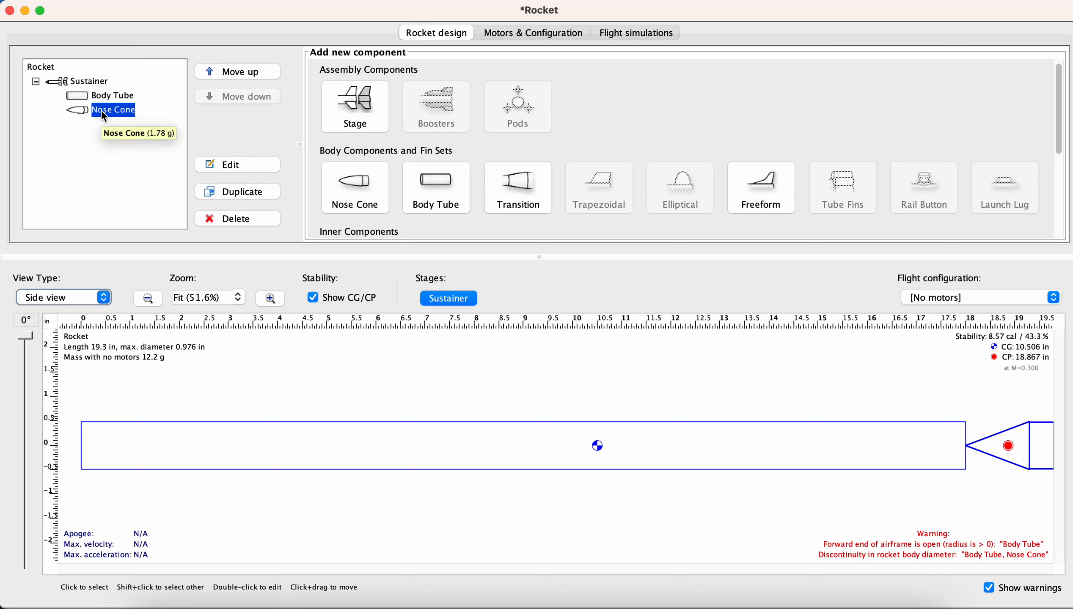
- Move the nose cone ahead of the body tube in the component tree and open its configuration
left_click_drag(105, 118, 101, 95)
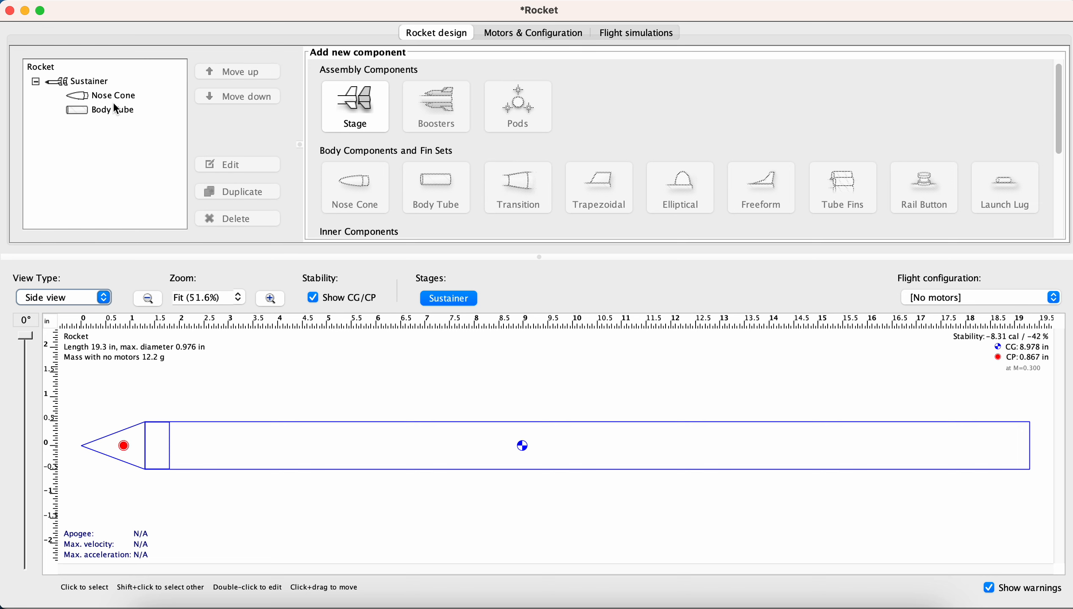
left_click(112, 95)
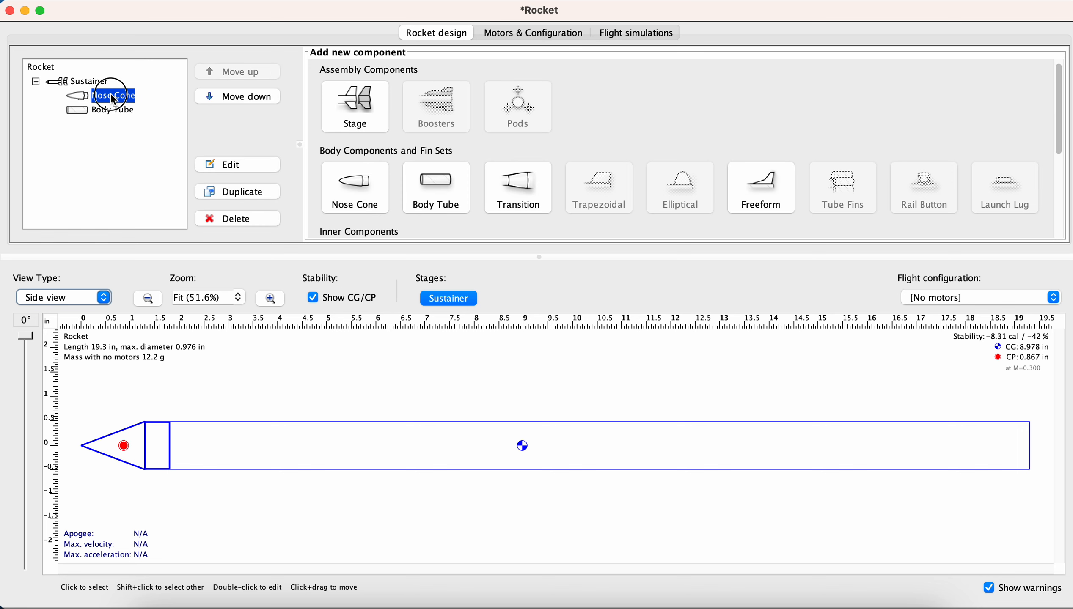
left_click(228, 166)
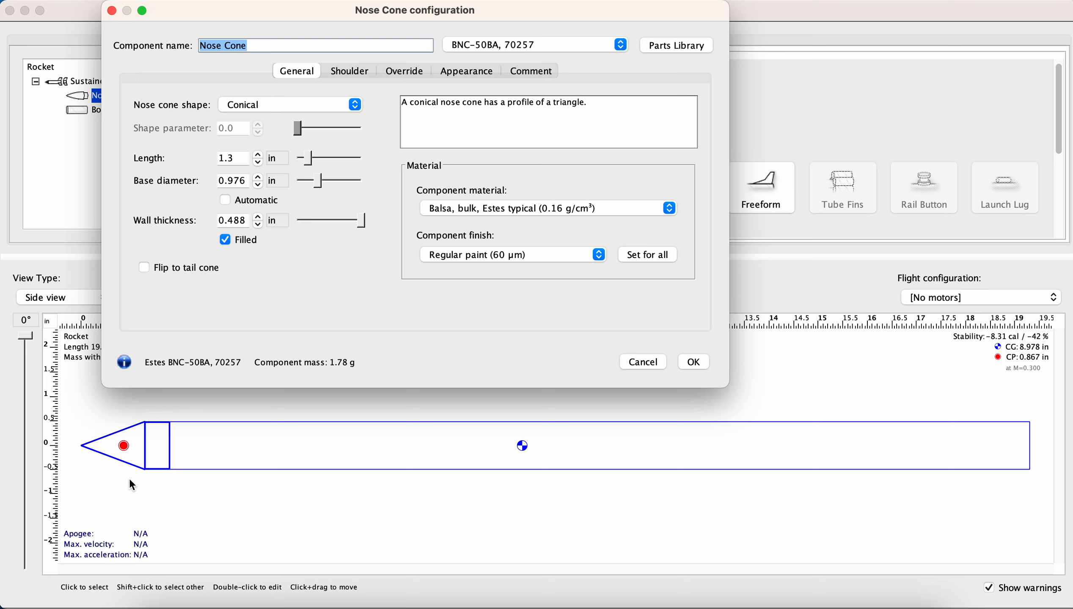
- Set the nose cone's material to PLA - 100% infill (1.25 g/cm³) and look through the available finishes
left_click(204, 44)
left_click(501, 205)
scroll(494, 288, "down", 5)
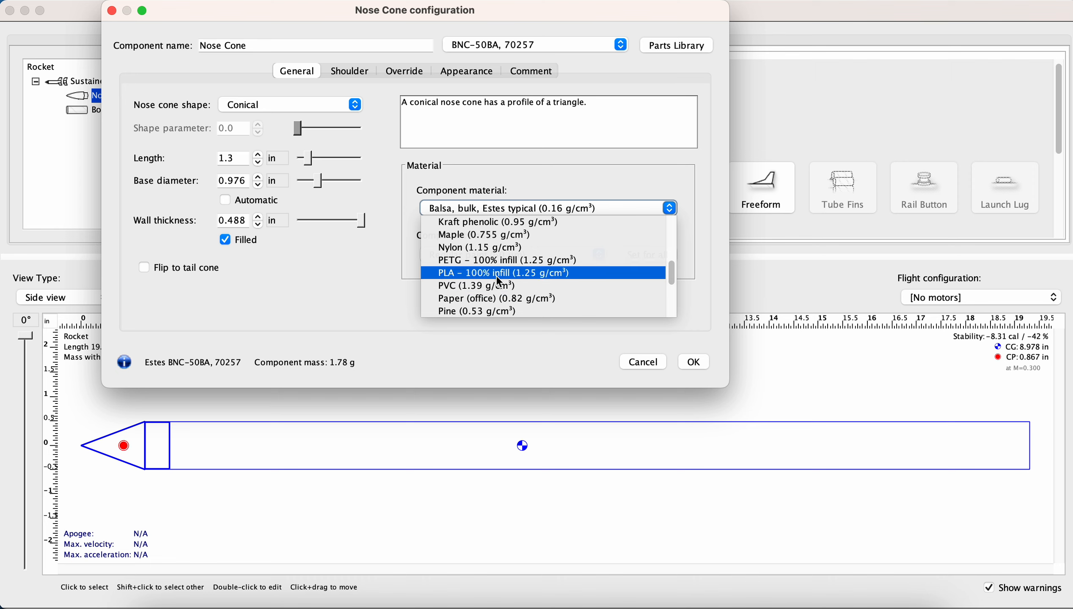
left_click(499, 273)
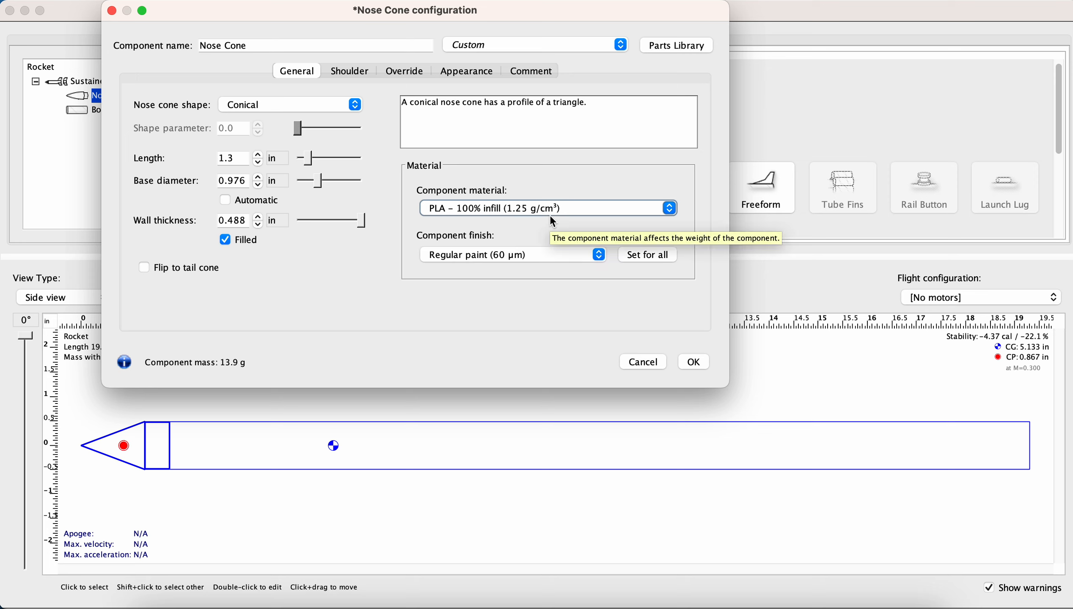
left_click(496, 258)
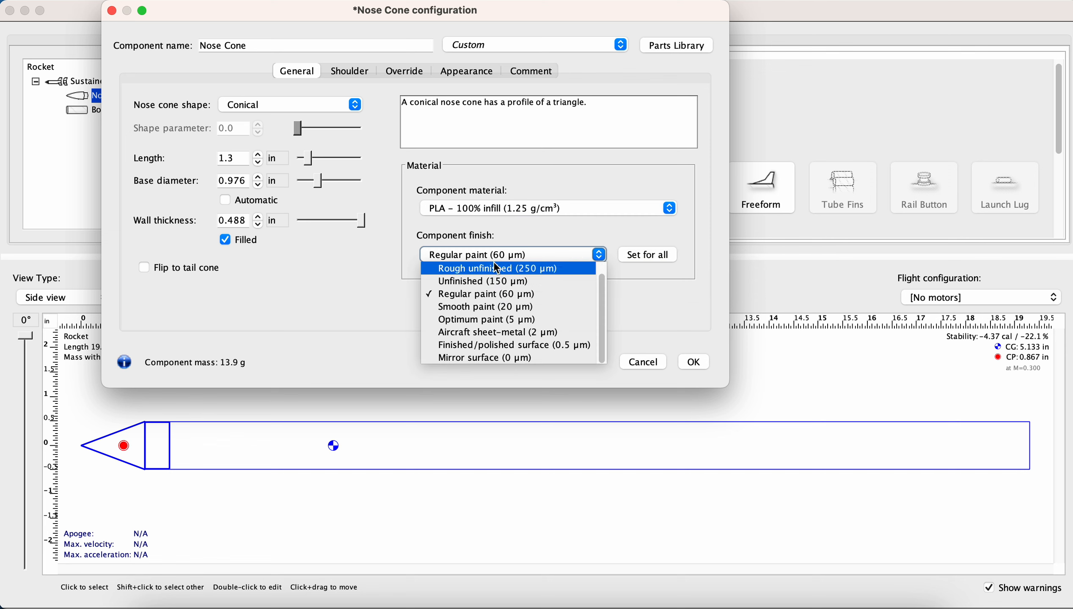
left_click(388, 312)
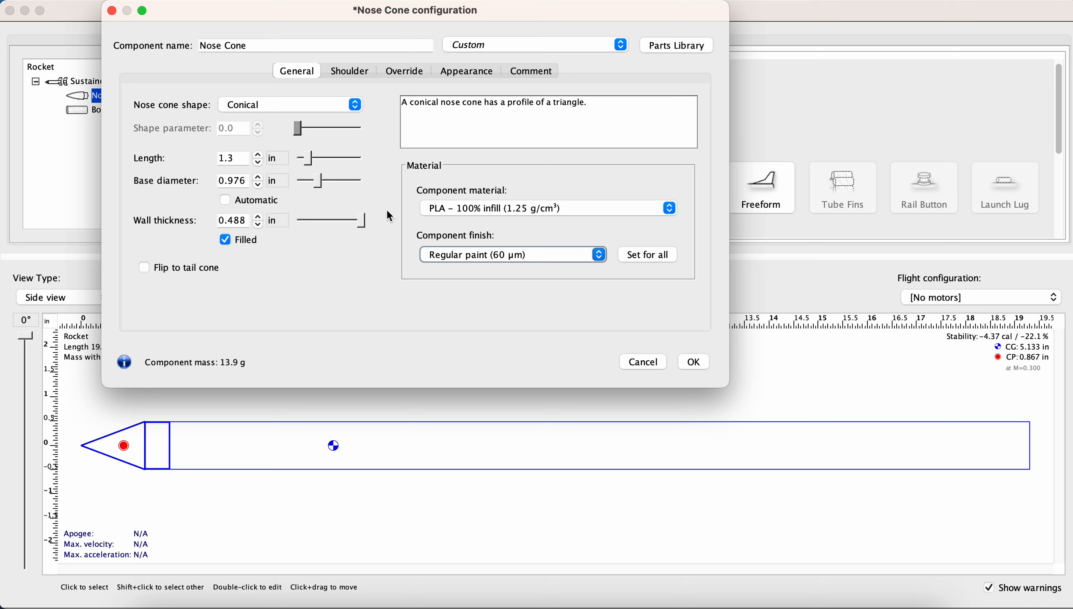
- Try the Ogive, Ellipsoid, Power series and Parabolic series nose cone shapes, ending with Haack series selected
left_click(281, 106)
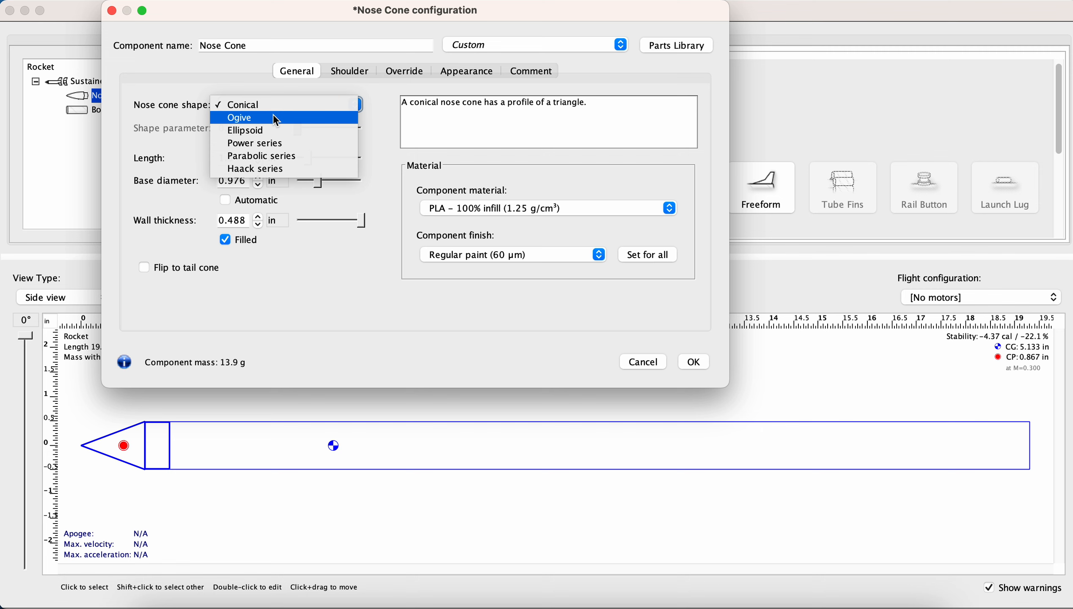
left_click(268, 119)
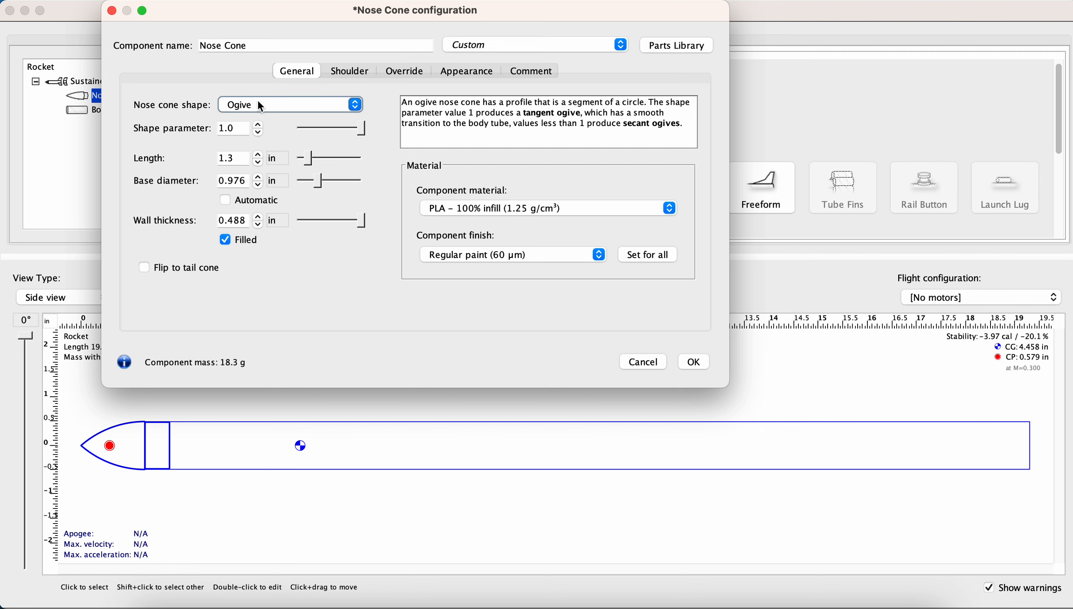
left_click(258, 101)
left_click(257, 115)
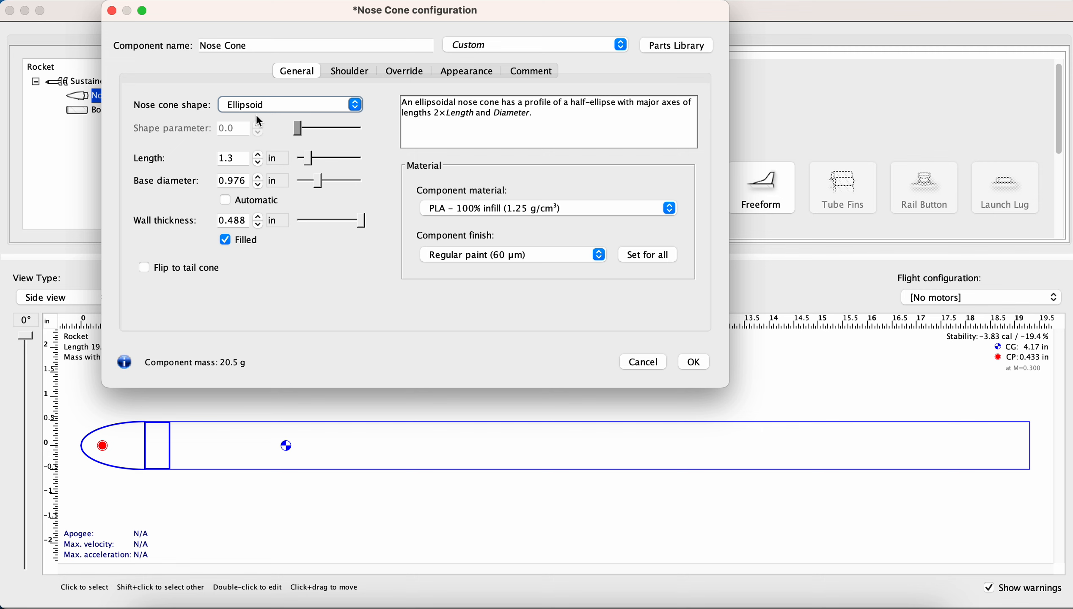
left_click(254, 102)
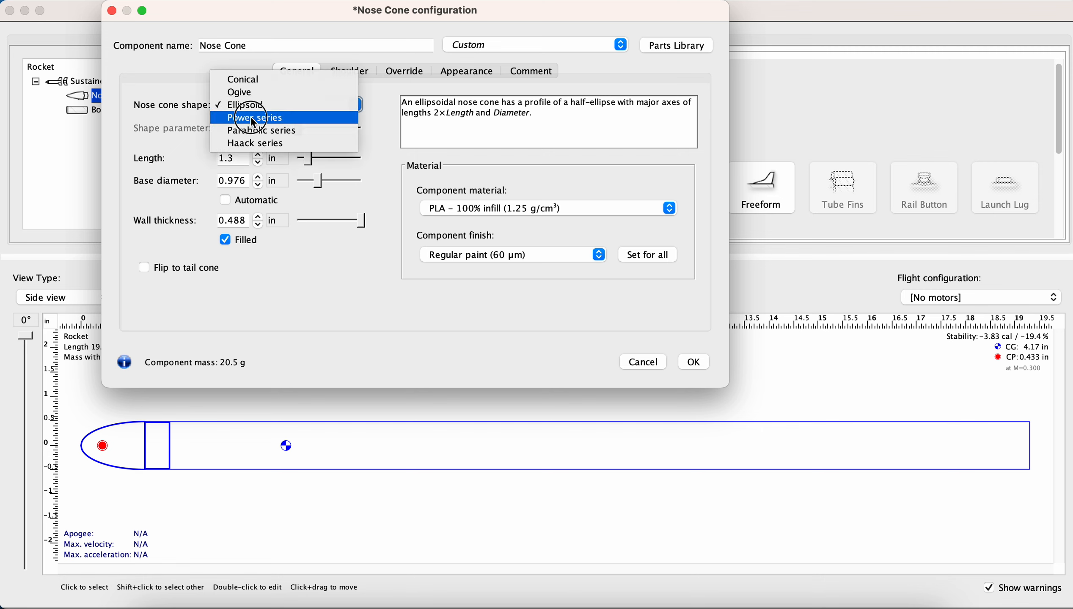
left_click(251, 116)
left_click(249, 108)
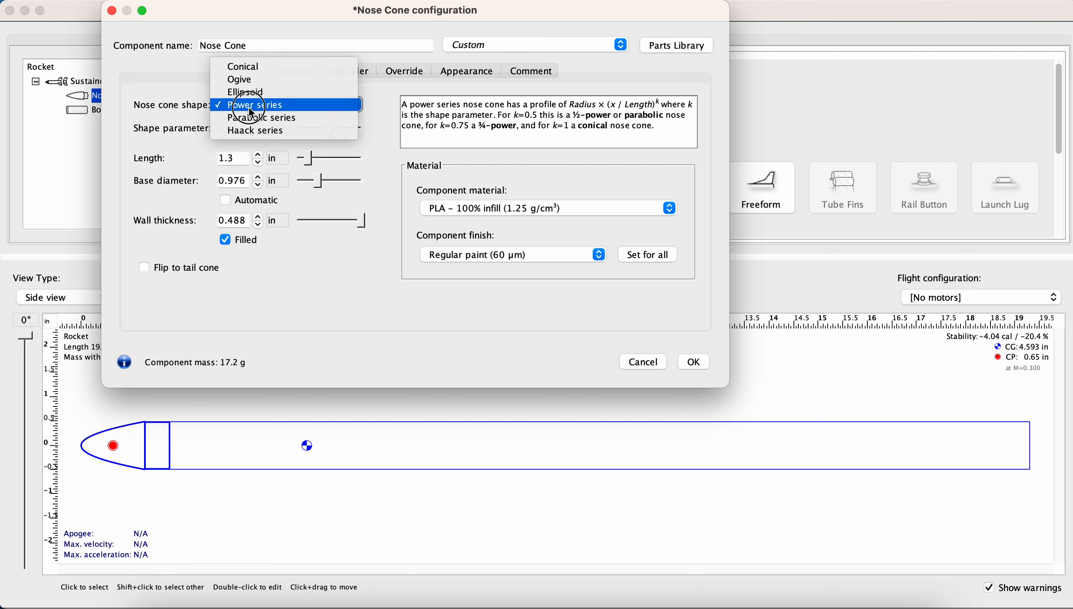
left_click(247, 117)
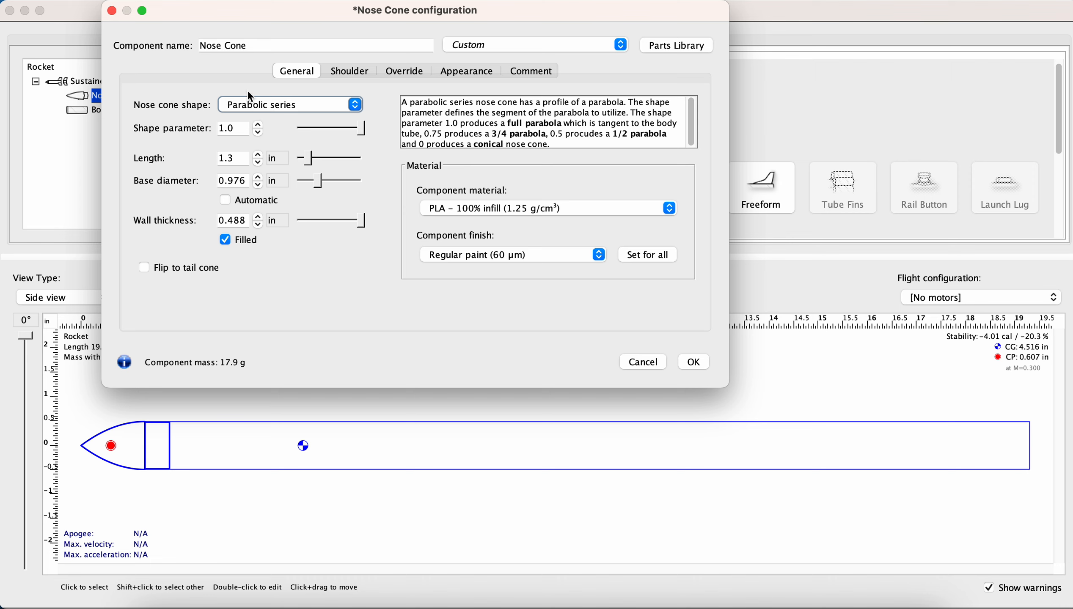
left_click(249, 102)
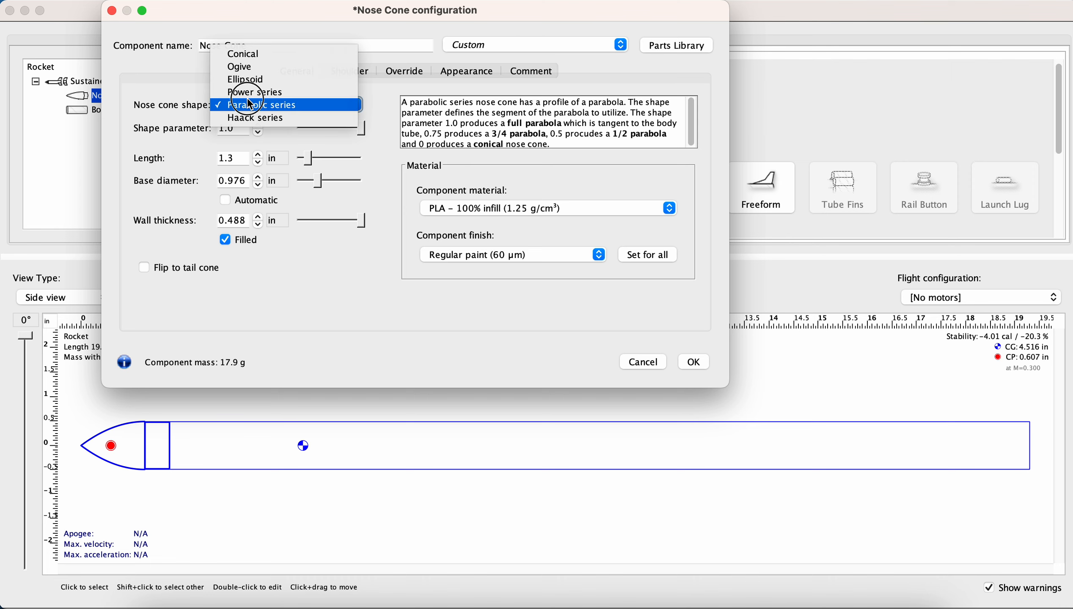
left_click(245, 121)
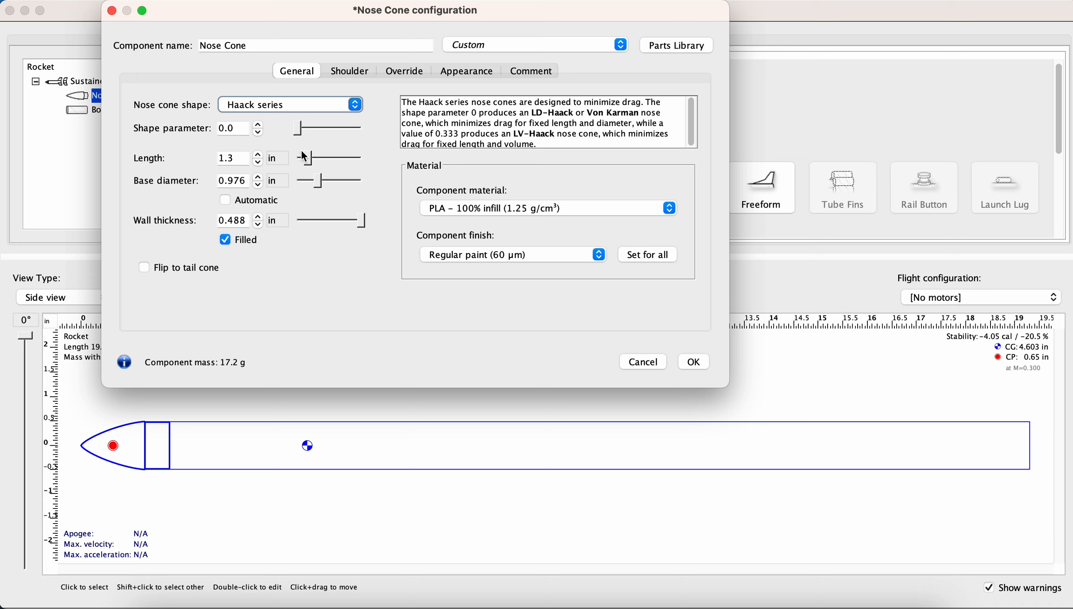
- Check the nose cone's shoulder dimensions and change the unit of its overall length to mm
left_click(346, 76)
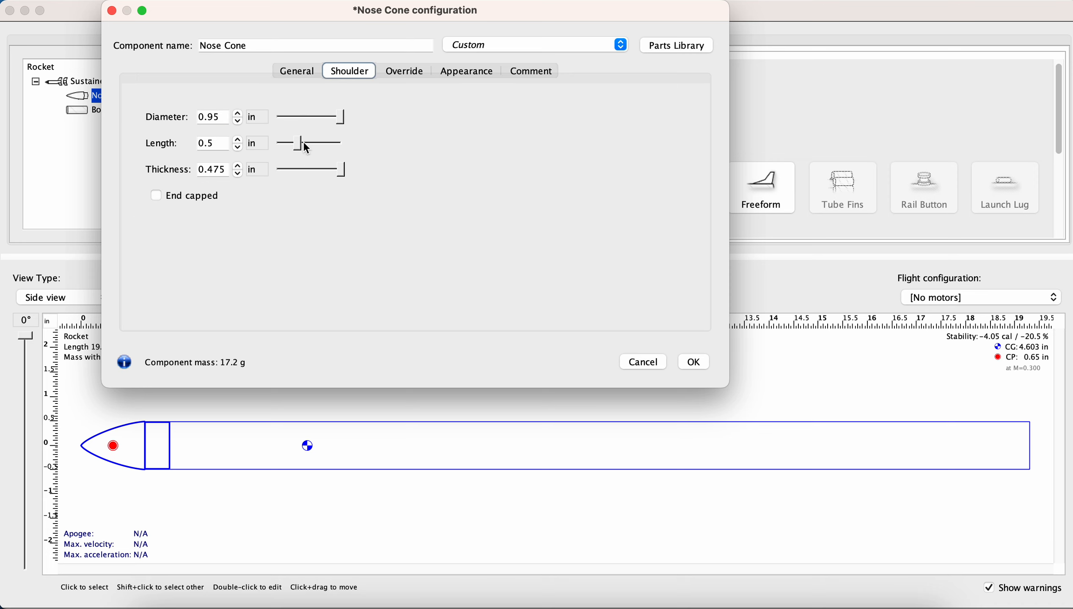
mouse_move(303, 149)
left_mouse_down()
mouse_move(312, 149)
mouse_move(304, 151)
left_mouse_up()
left_click(293, 75)
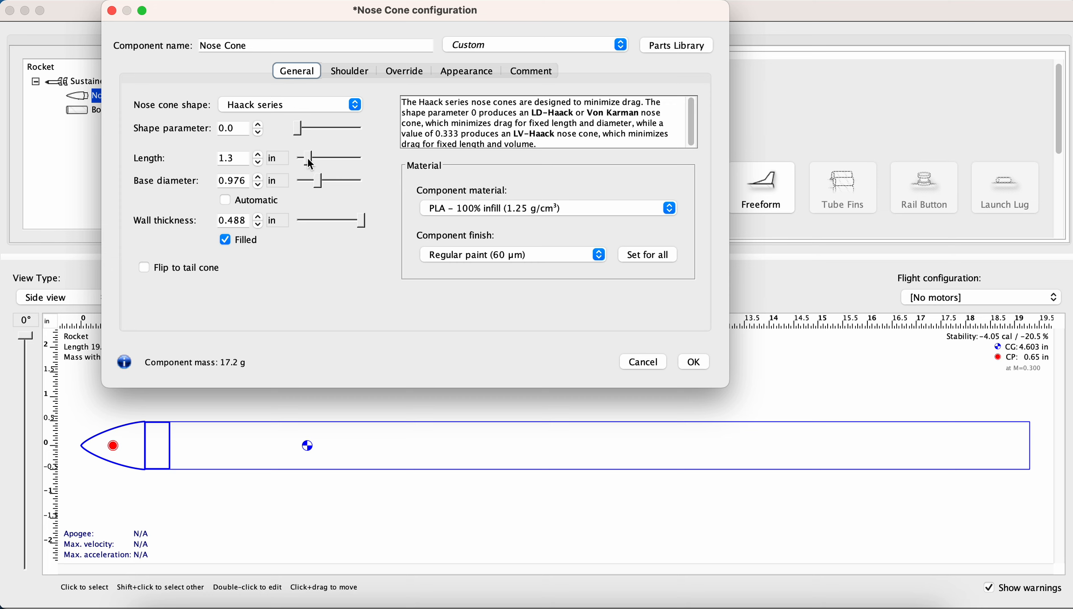
mouse_move(308, 160)
left_mouse_down()
mouse_move(319, 157)
mouse_move(307, 158)
left_mouse_up()
left_click(275, 168)
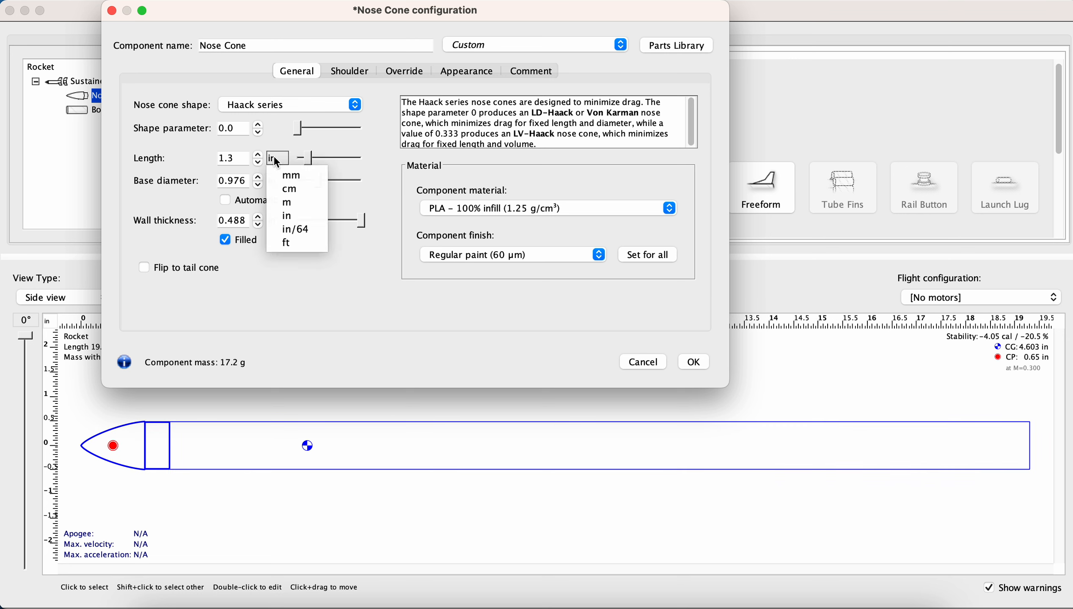
left_click(282, 178)
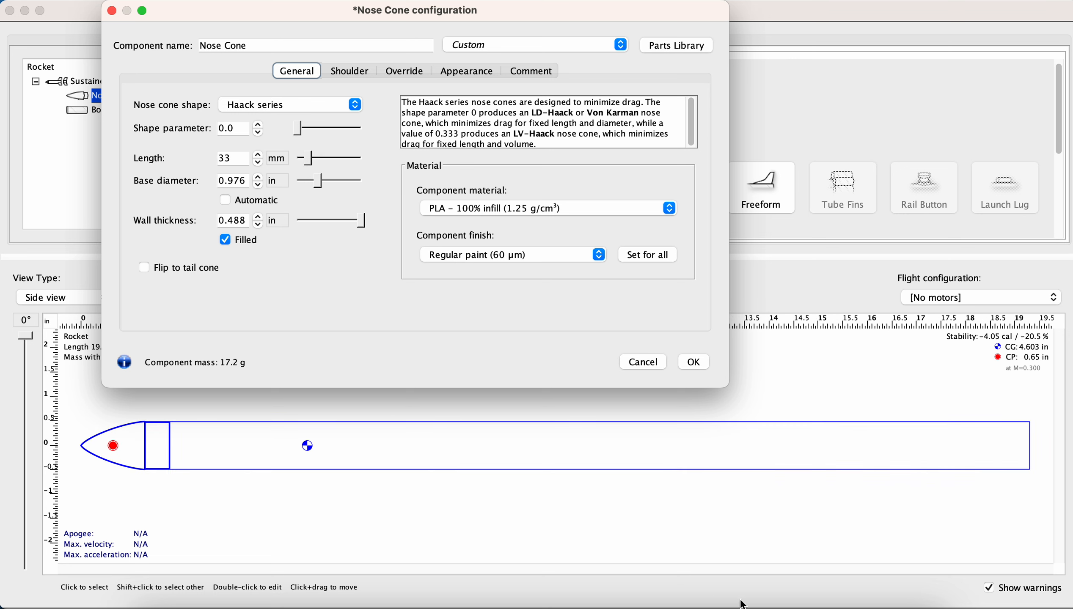
- Switch to the rocket.pdf drawing in Preview and examine the nose cone's length, shoulder length and shoulder diameter dimensions
left_click(836, 607)
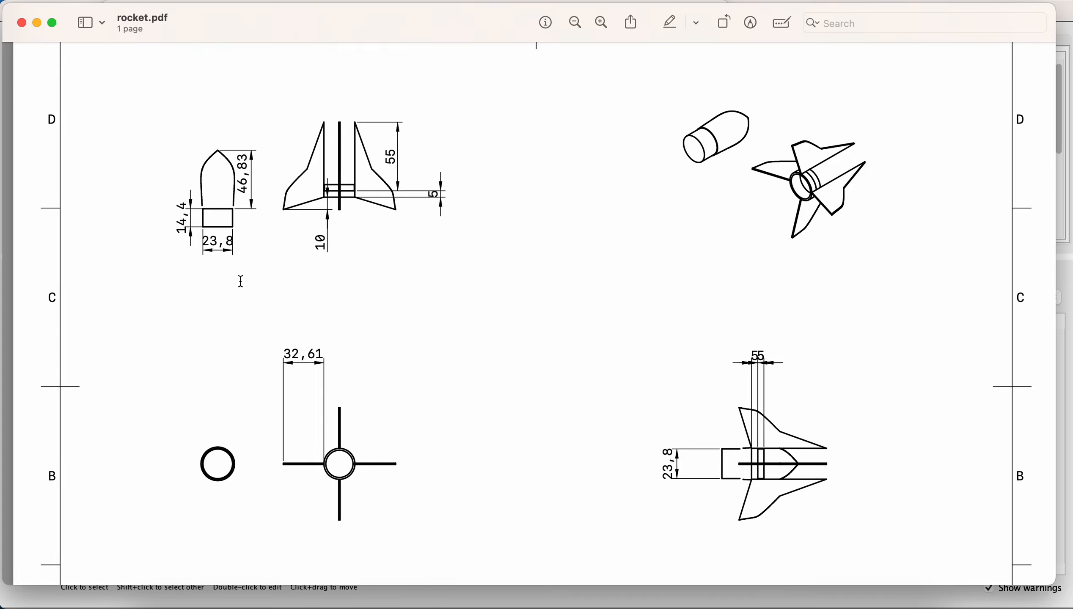
scroll(230, 183, "up", 1)
scroll(230, 185, "up", 5)
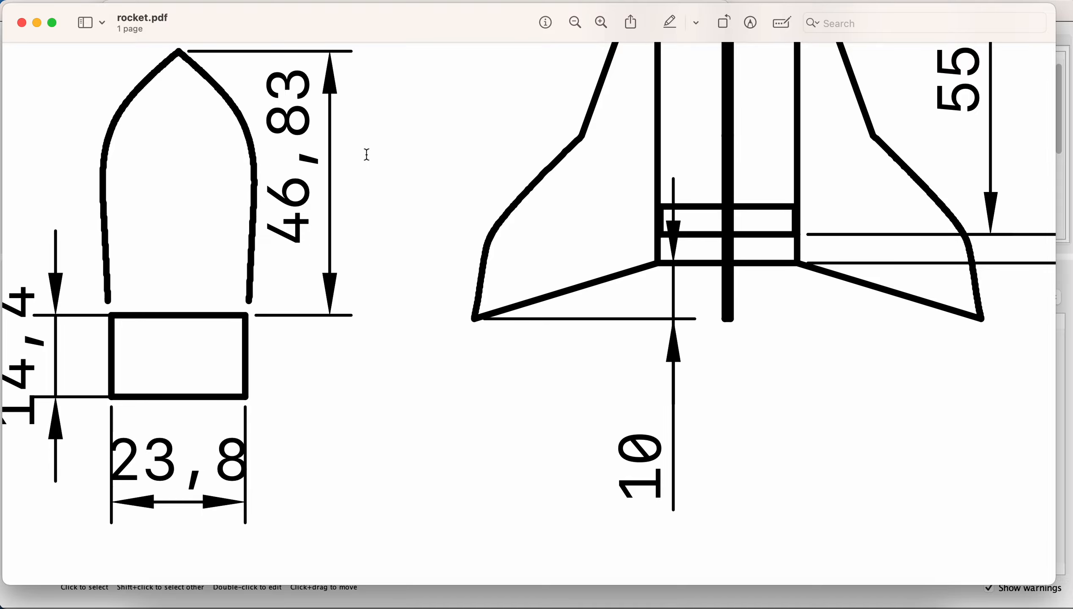
scroll(376, 175, "down", 5)
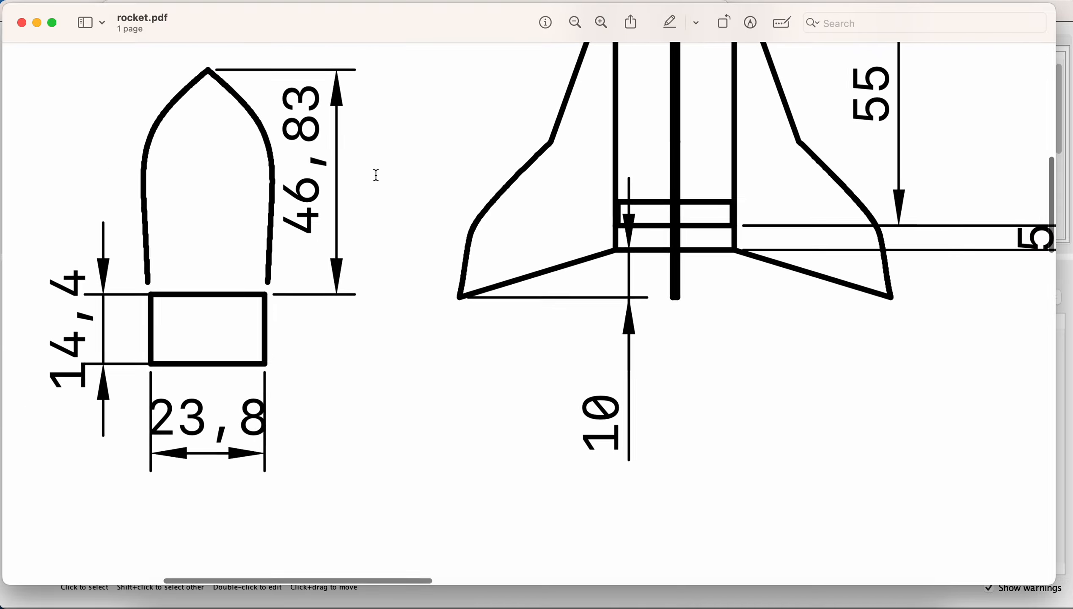
scroll(376, 175, "up", 3)
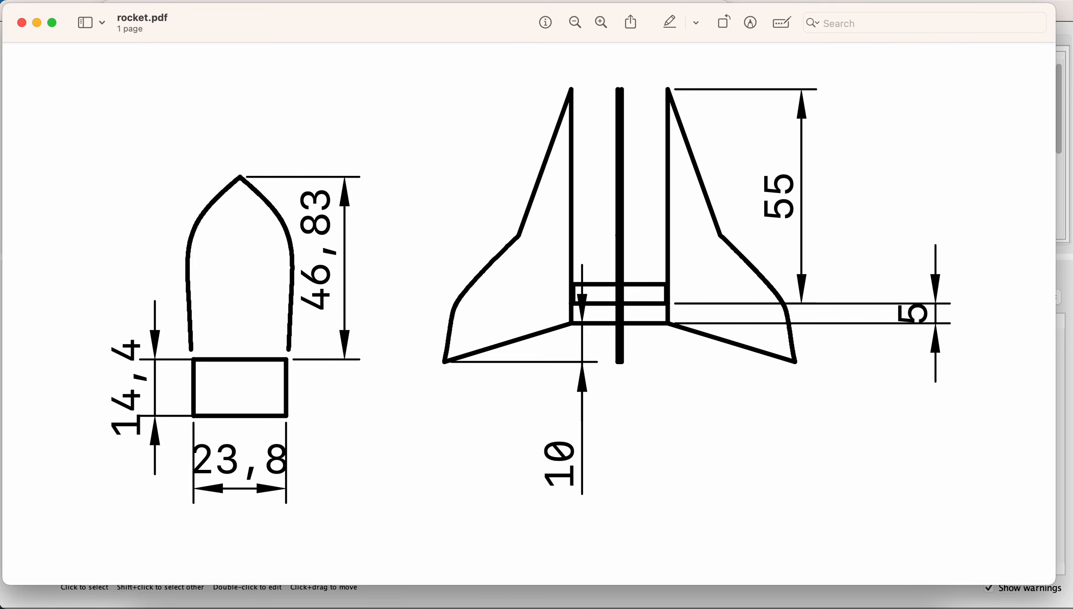
scroll(376, 175, "left", 2)
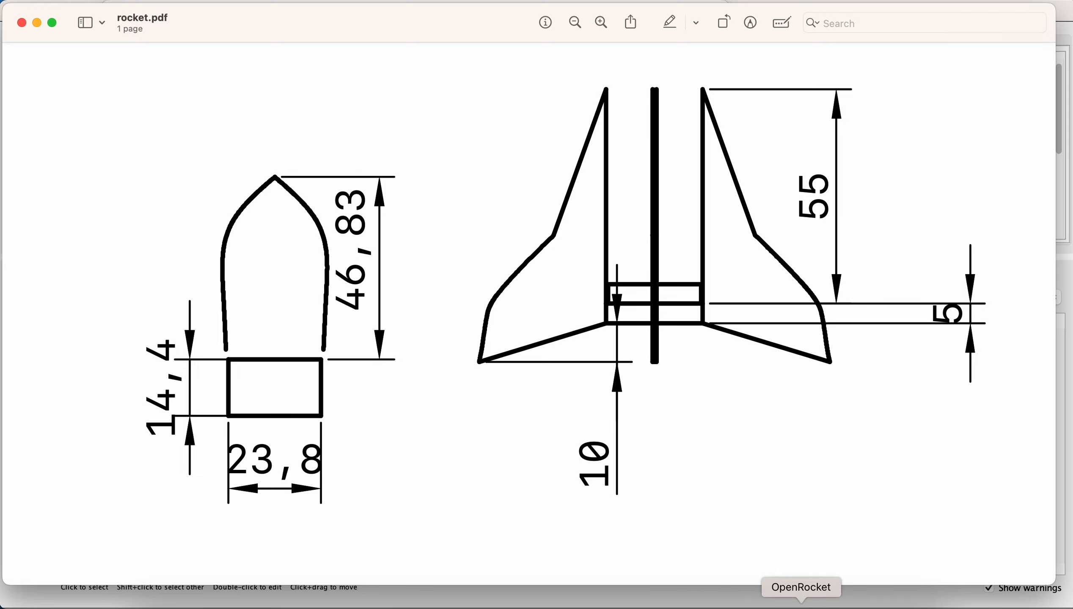
- Switch back to OpenRocket and set the nose cone's length to 46.83 mm
left_click(797, 605)
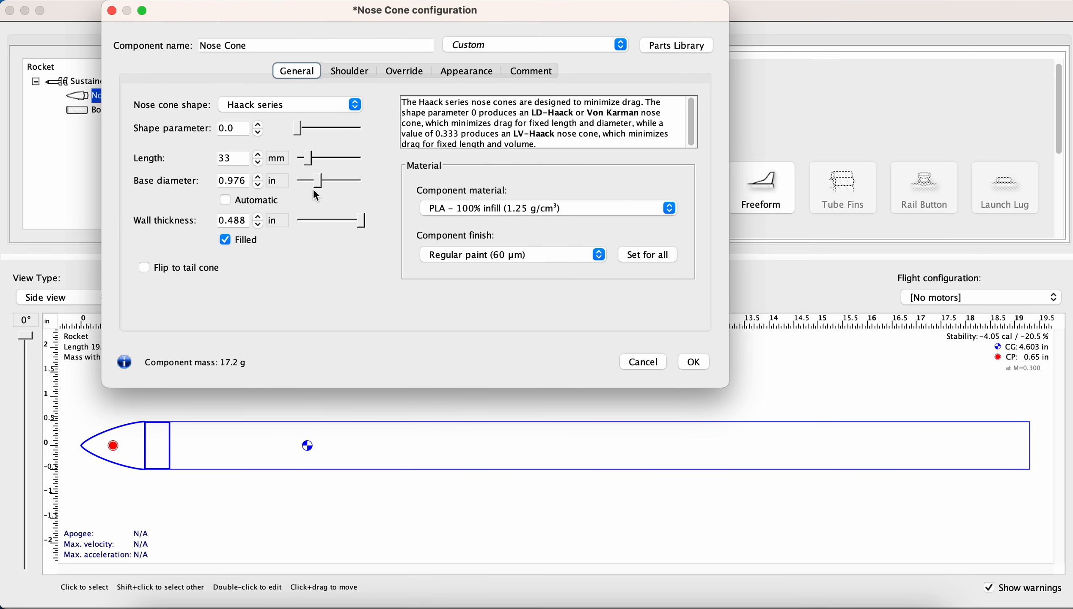
left_click(233, 158)
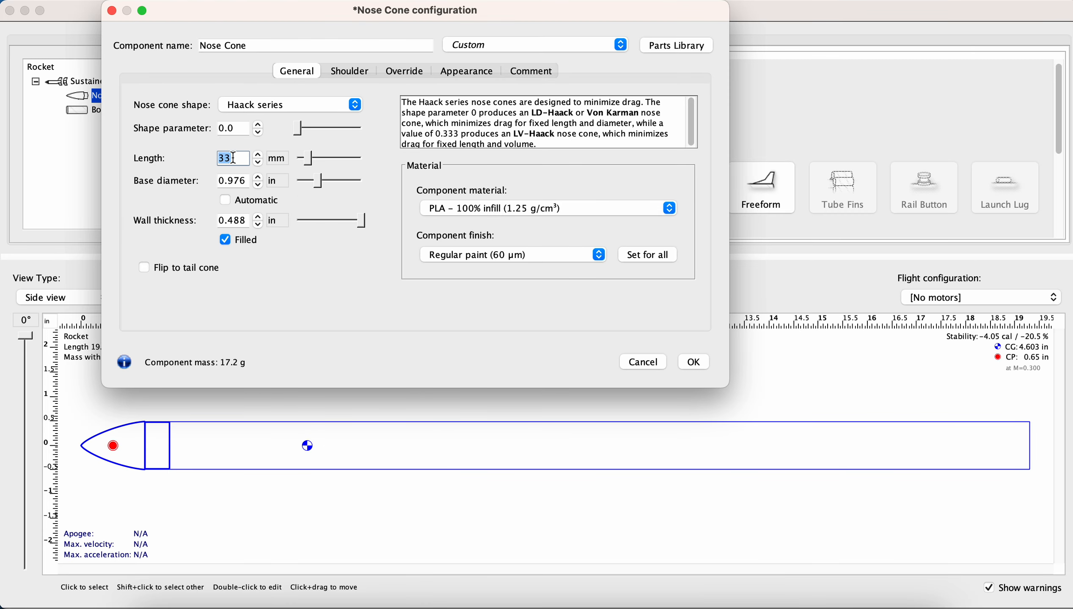
type("46.83")
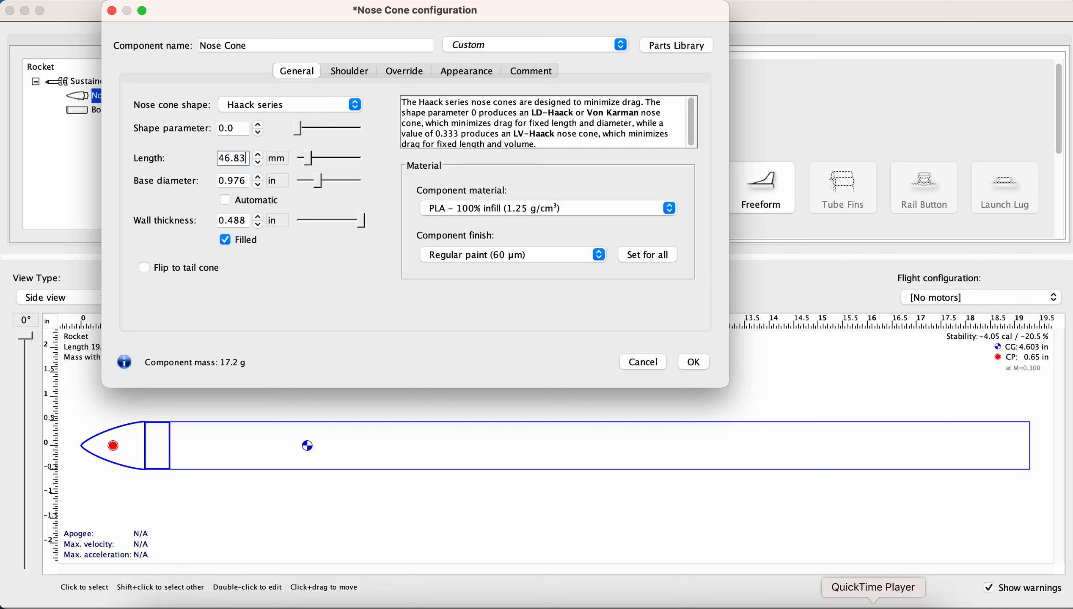
- Check the nose profile in the rocket.pdf drawing, try the Ogive, Conical, Ellipsoid and Power series shapes, and choose Parabolic series
left_click(836, 604)
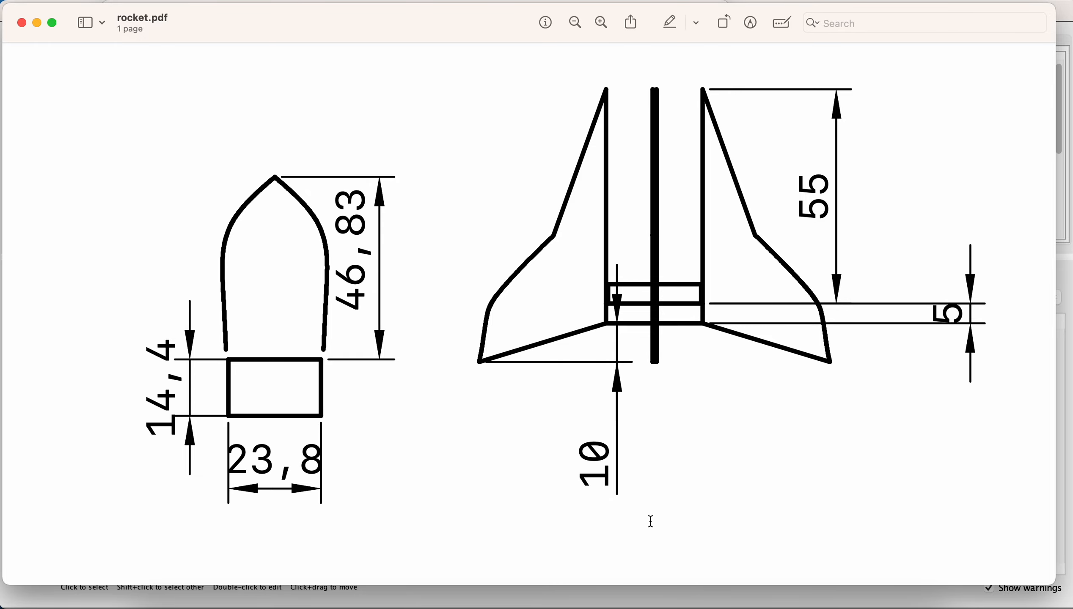
left_click(801, 604)
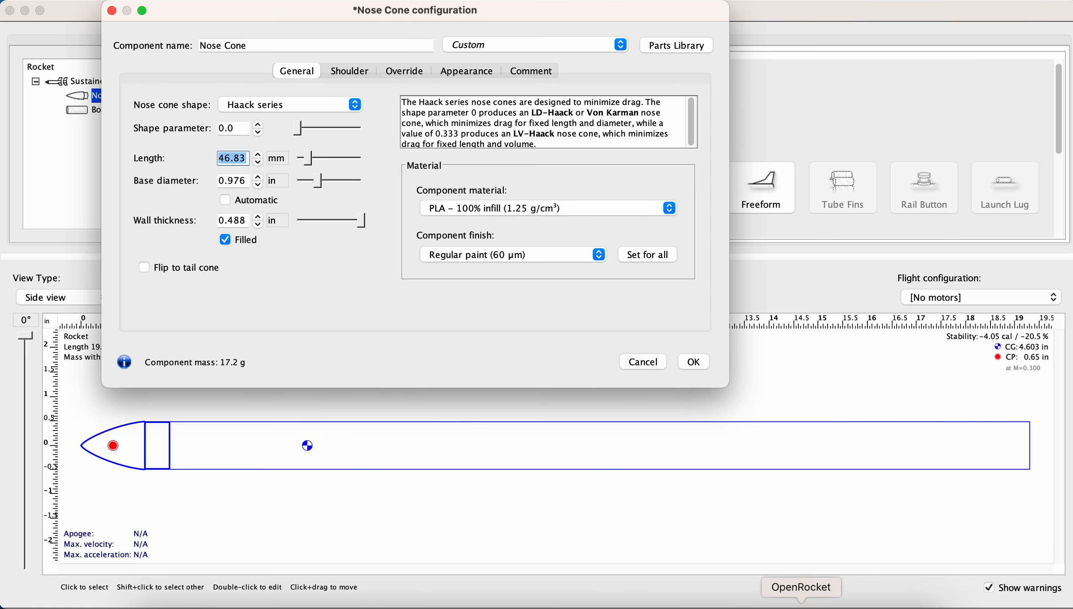
left_click(323, 110)
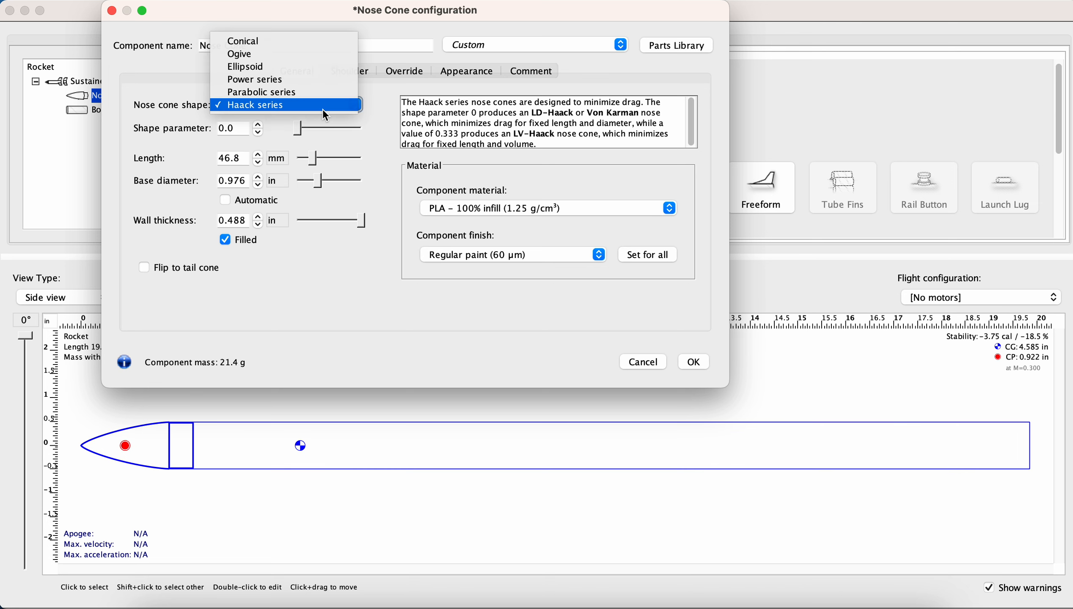
left_click(283, 52)
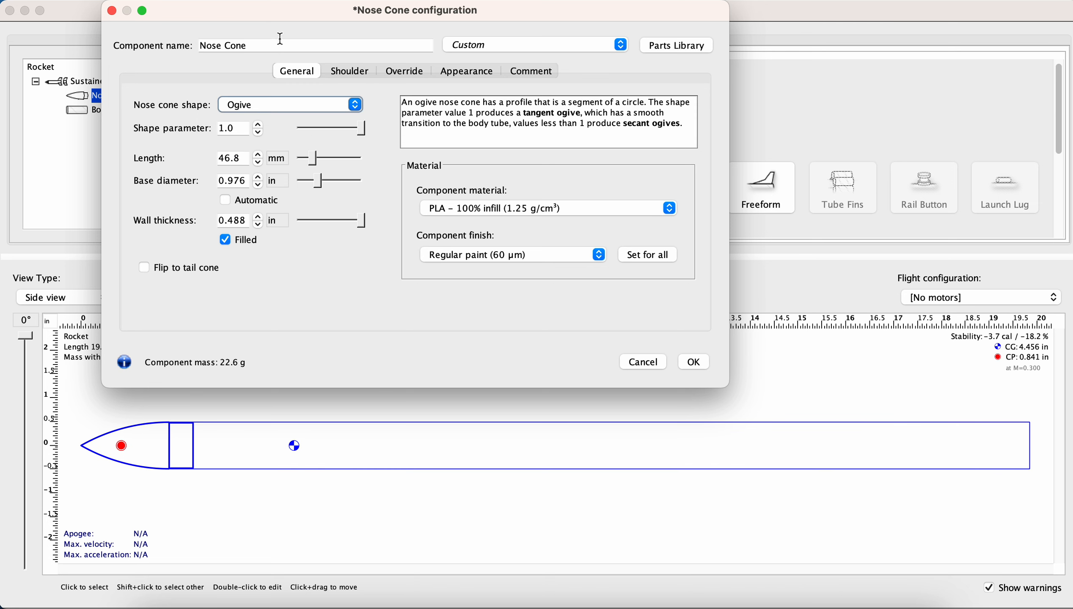
left_click(283, 106)
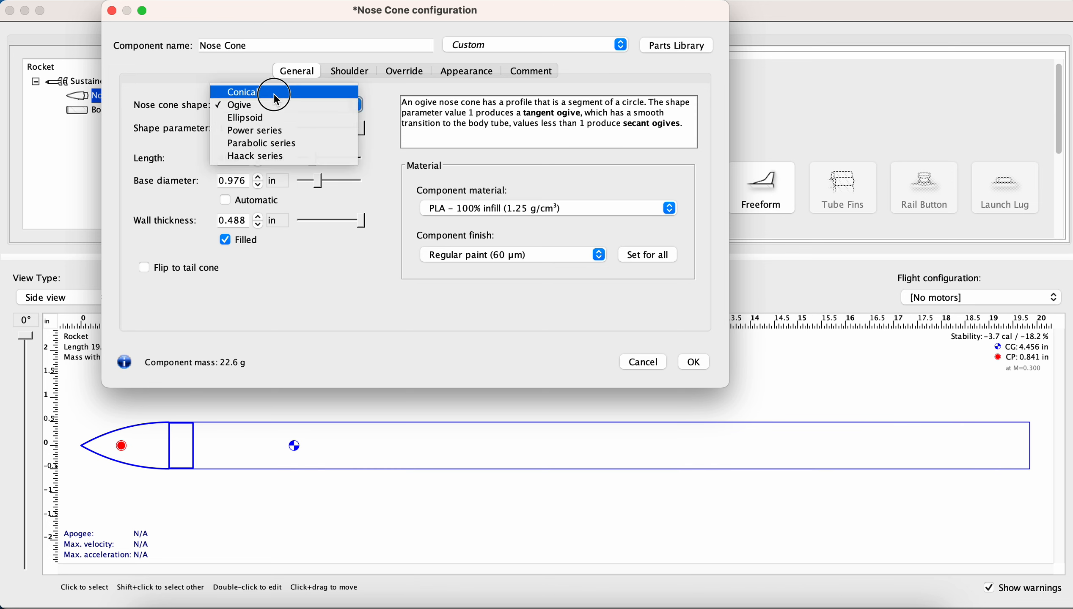
left_click(275, 91)
left_click(275, 105)
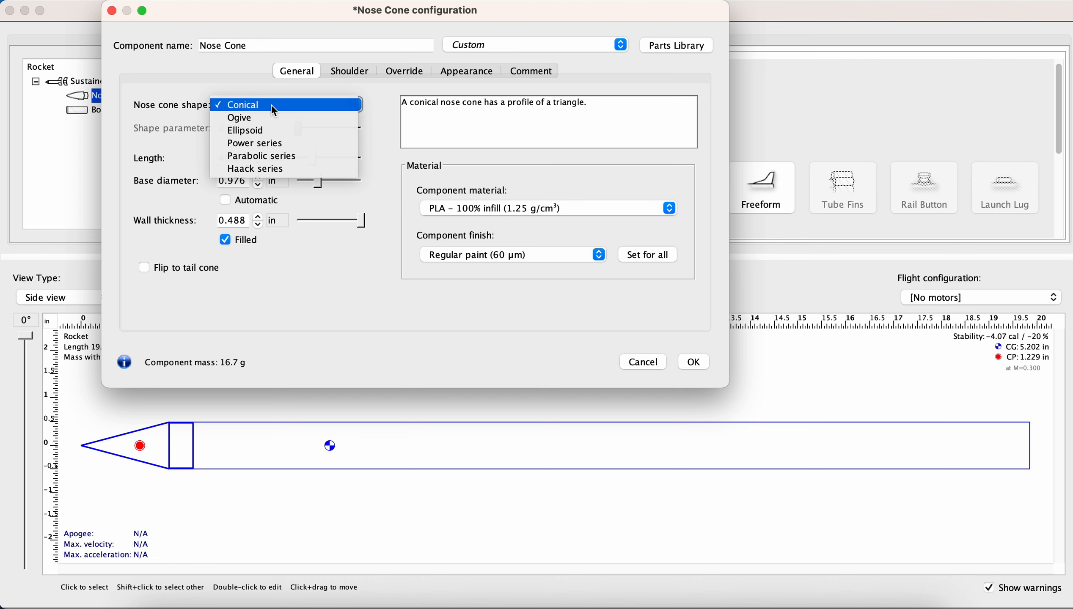
left_click(274, 130)
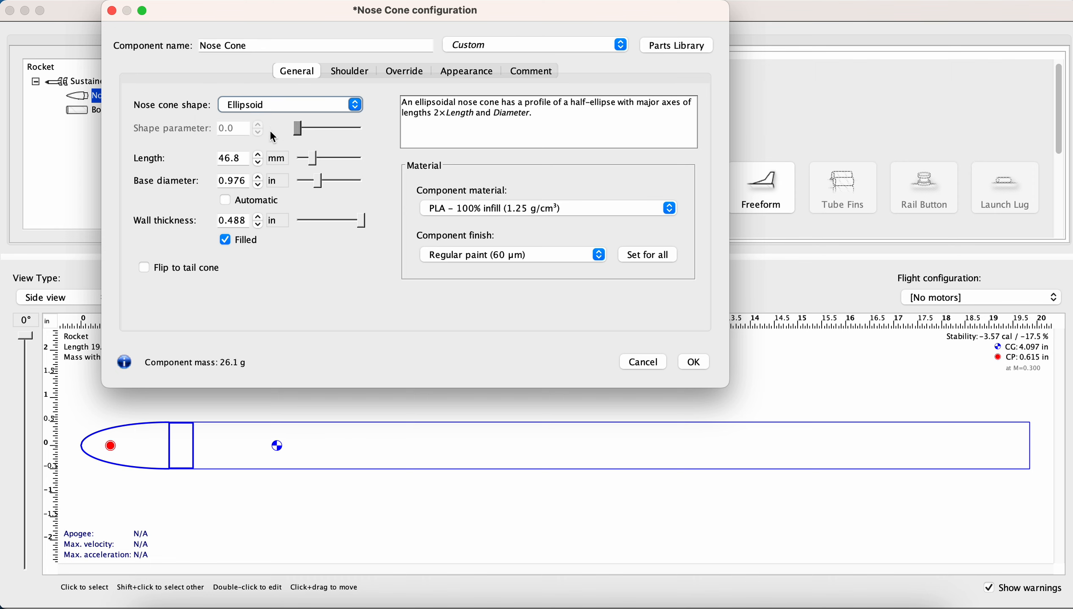
left_click(261, 104)
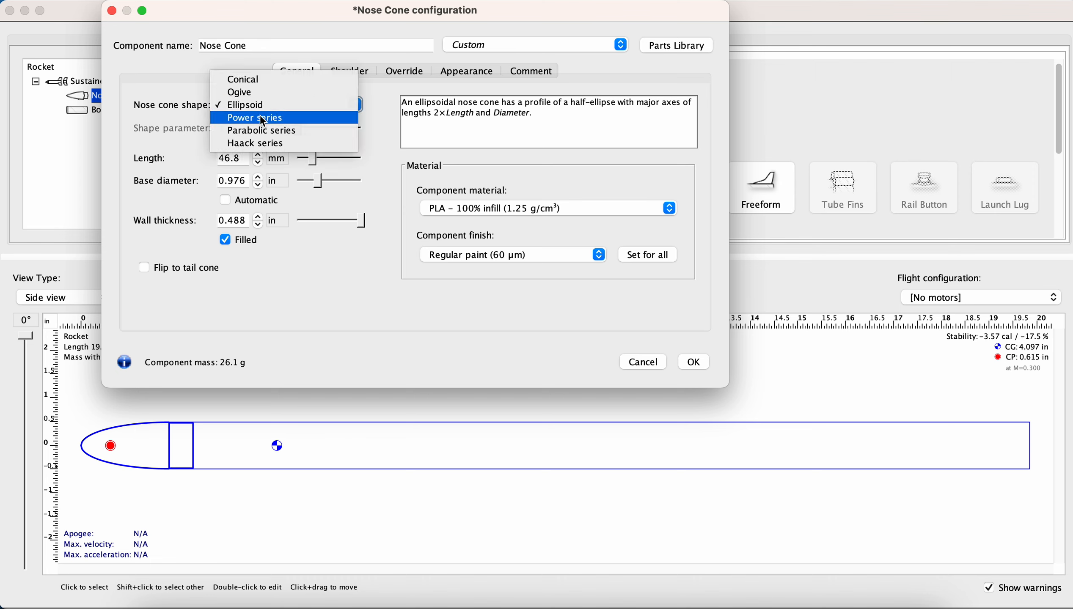
left_click(261, 116)
left_click(261, 104)
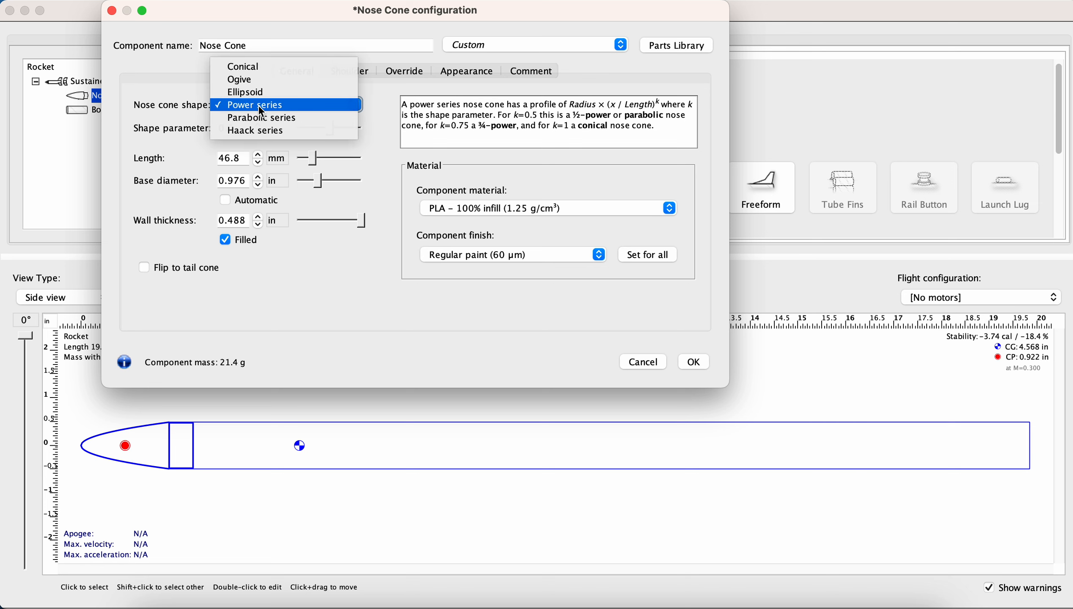
left_click(261, 116)
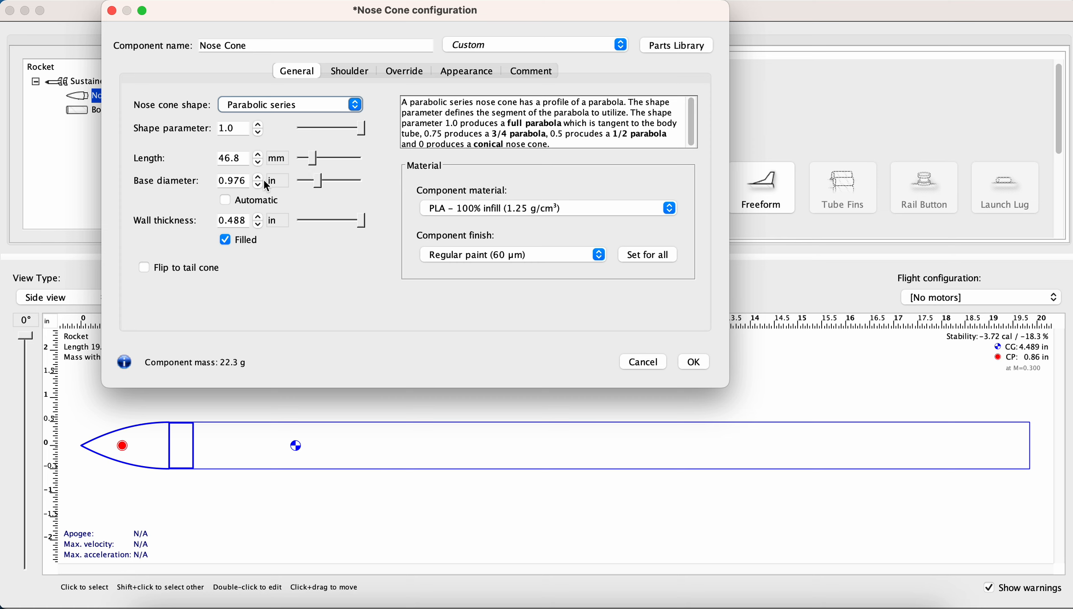
- Change the nose cone's base diameter unit to mm, consult the rocket.pdf drawing, and set the diameter to 25.8 mm
left_click(286, 180)
left_click(283, 198)
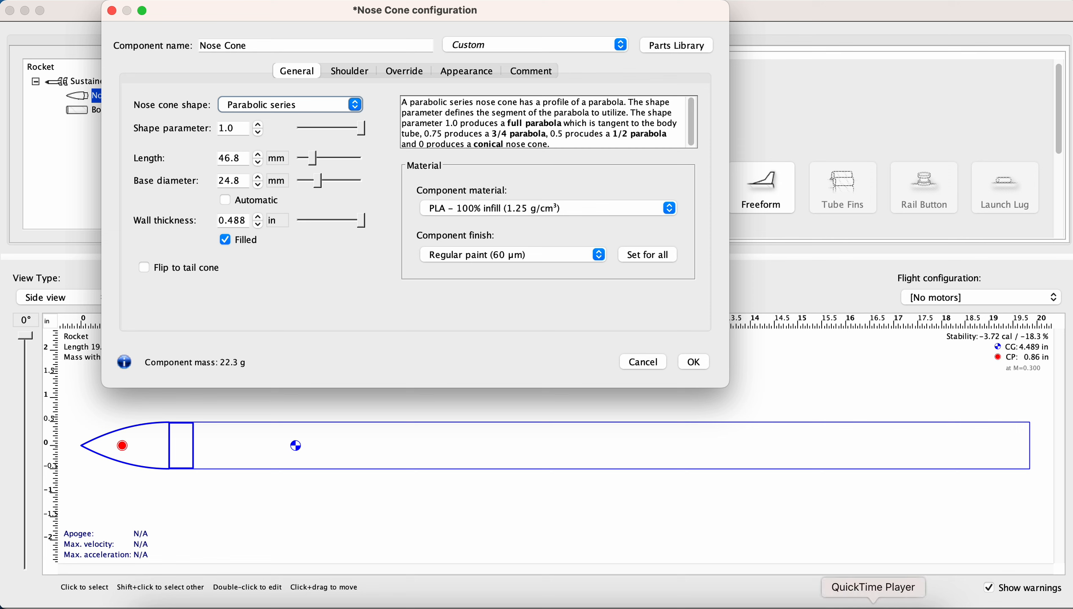
left_click(837, 606)
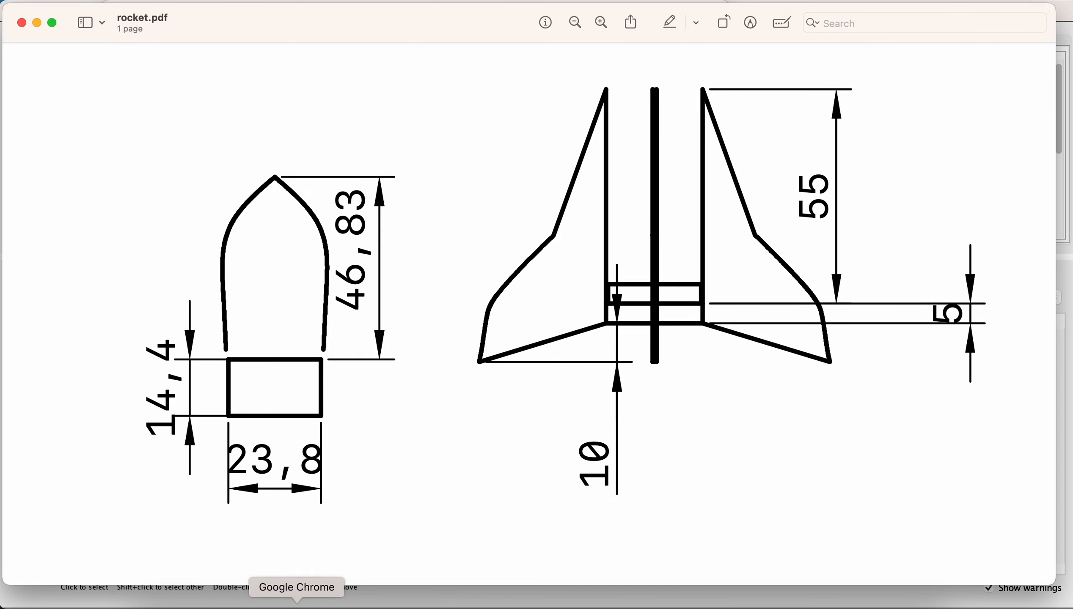
left_click(790, 605)
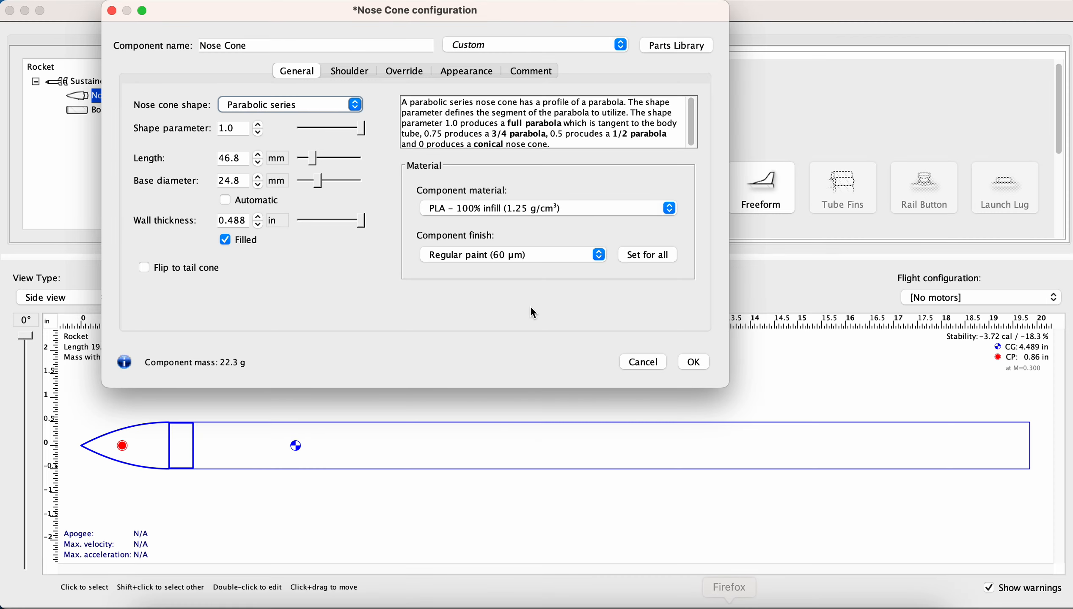
left_click(230, 179)
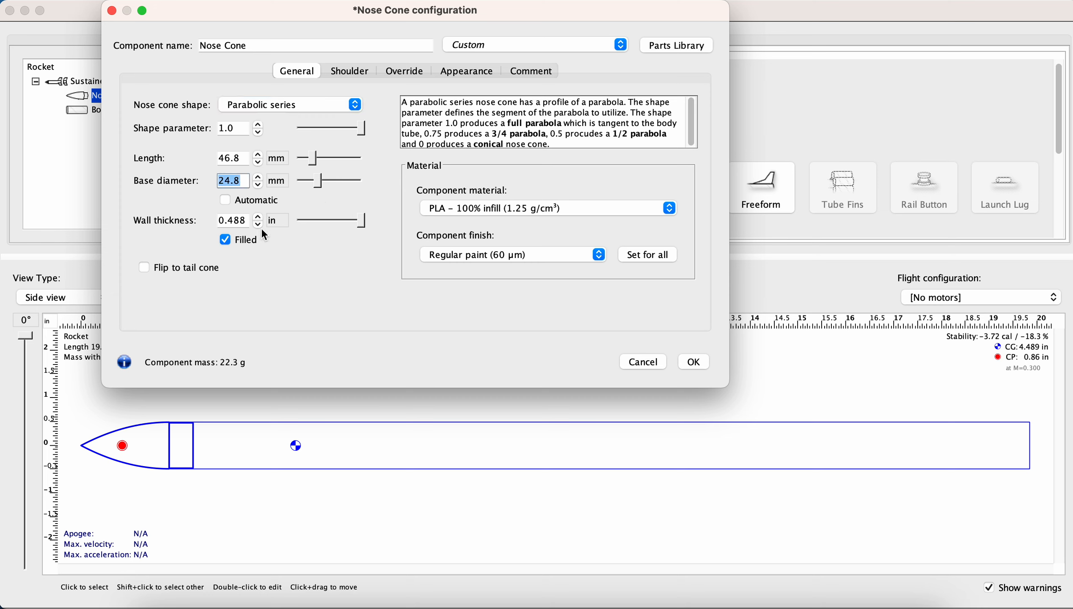
left_click(237, 180)
key("BackSpace")
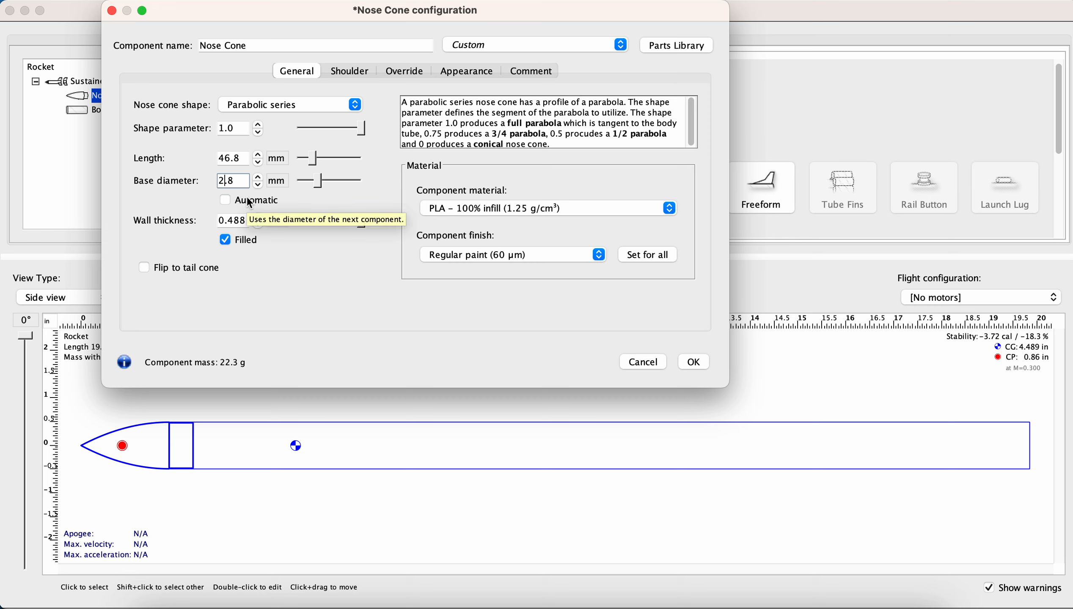
type("5")
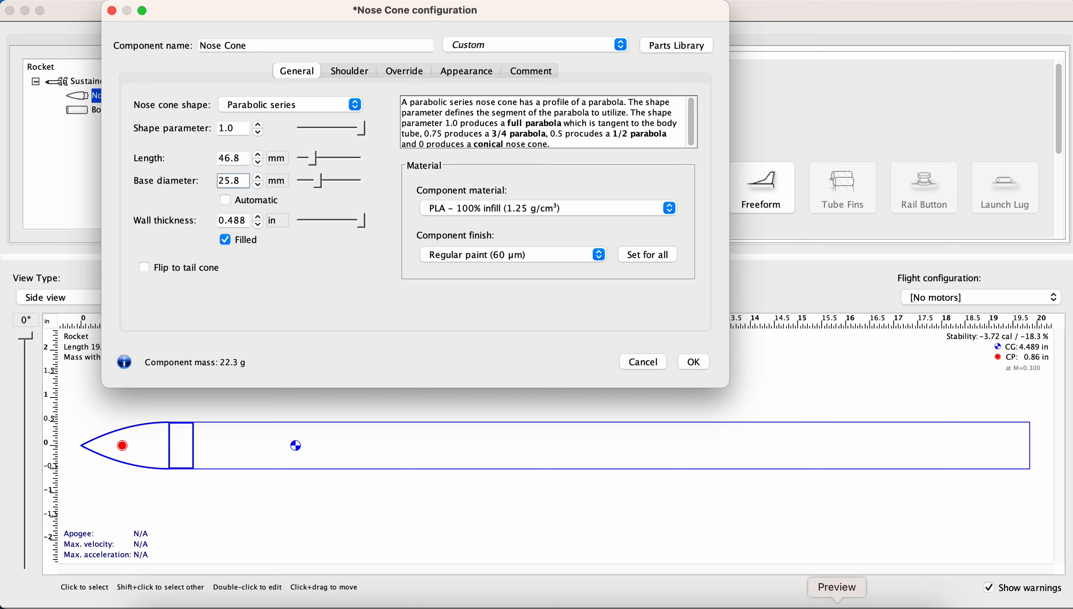
- Recheck the rocket.pdf drawing, then make the nose cone hollow instead of filled with a wall thickness of 1 mm
left_click(836, 605)
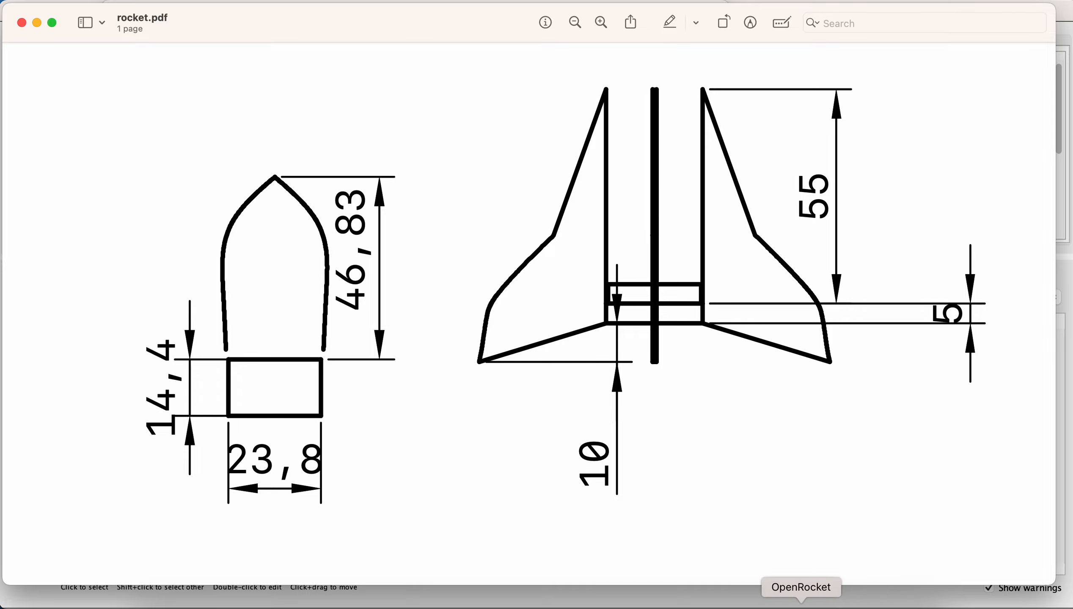
left_click(801, 605)
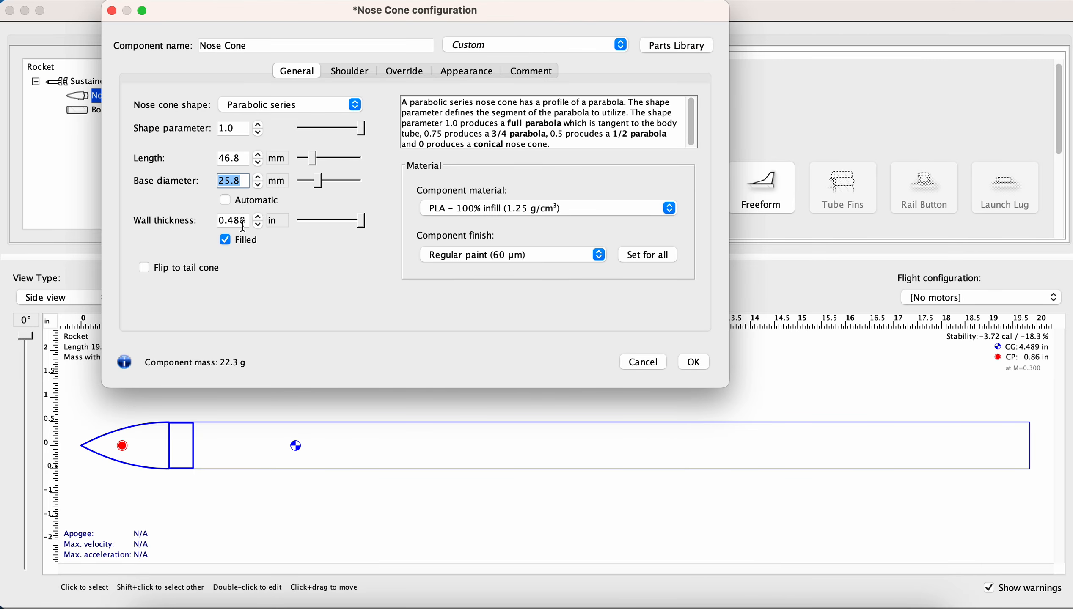
left_click(275, 221)
left_click(281, 237)
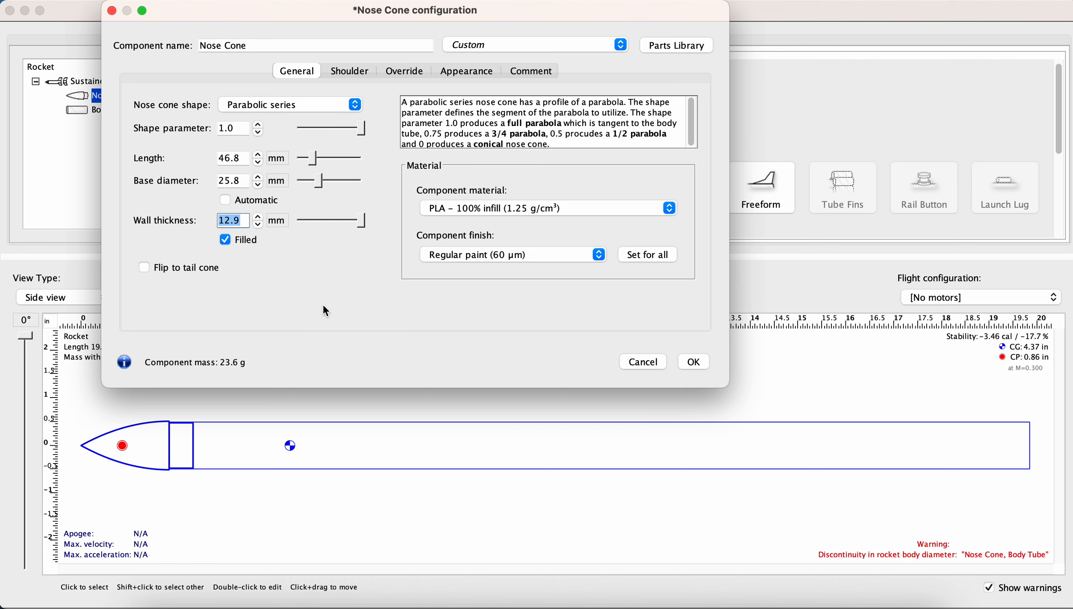
left_click(226, 239)
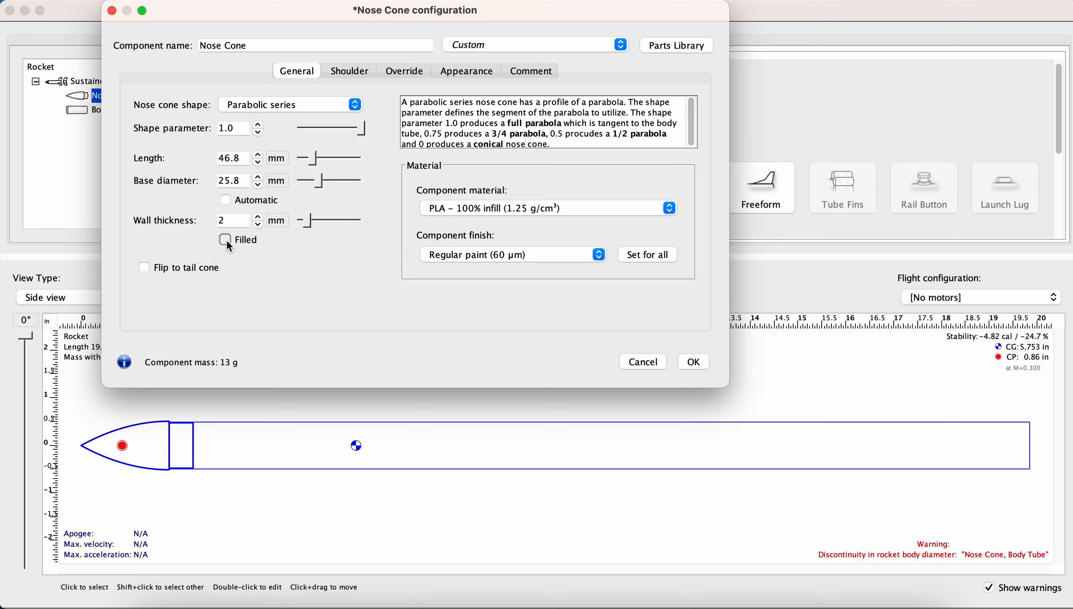
left_click(226, 240)
left_click(226, 240)
left_click(228, 220)
type("1")
- Set the nose cone's shoulder length to 14.4 mm, taking the value from the rocket.pdf drawing
left_click(350, 70)
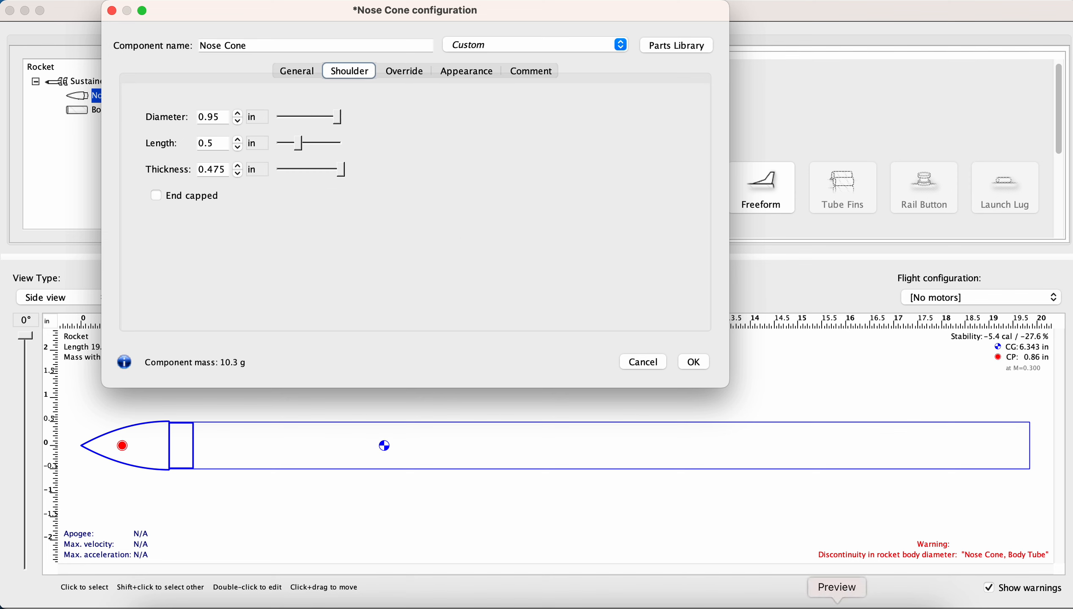
left_click(836, 607)
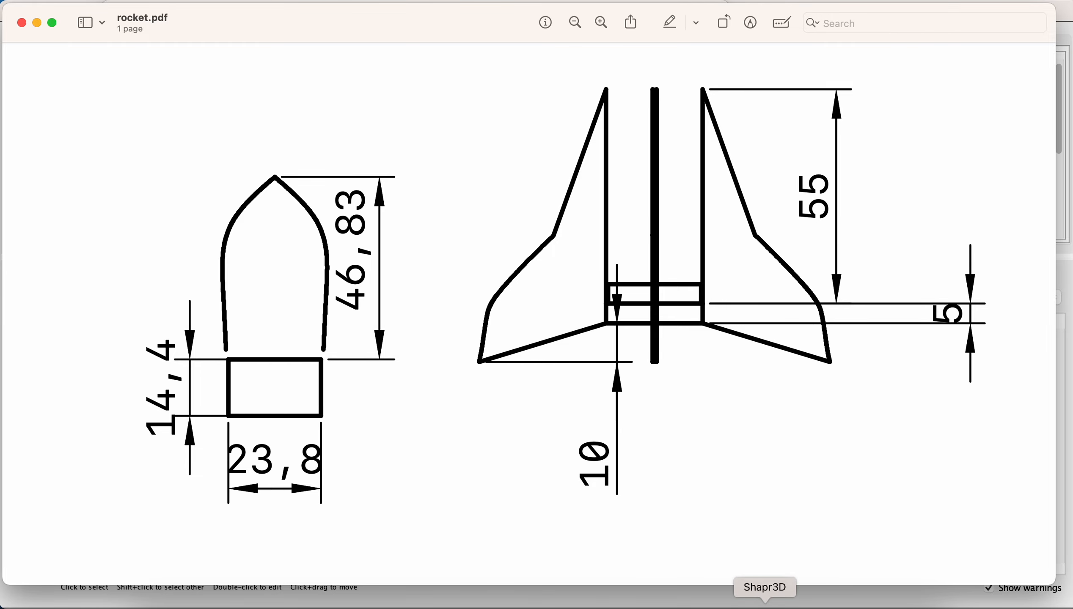
left_click(796, 606)
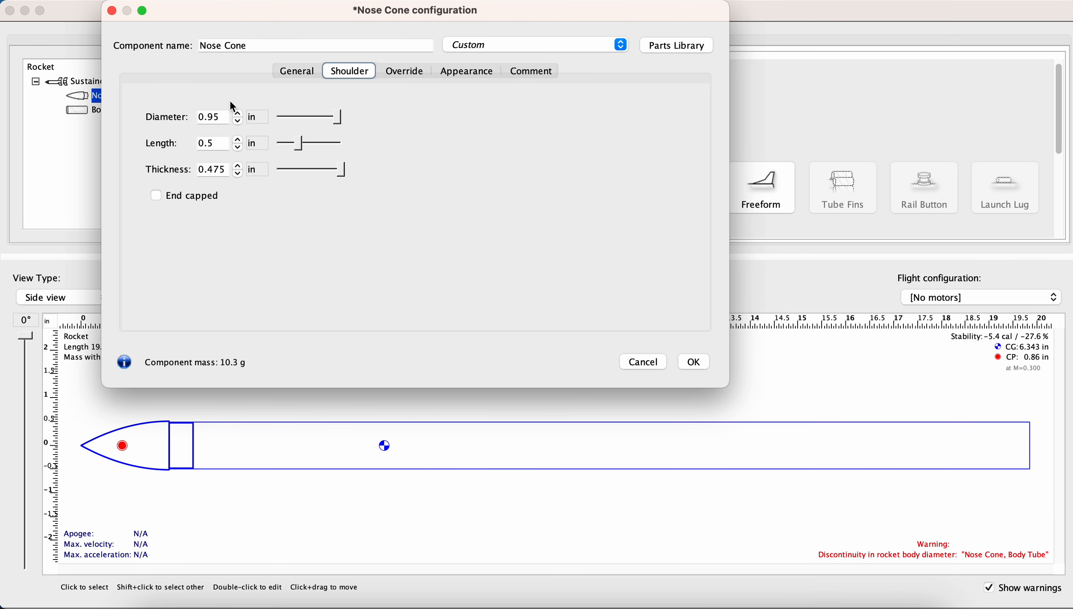
left_click(212, 143)
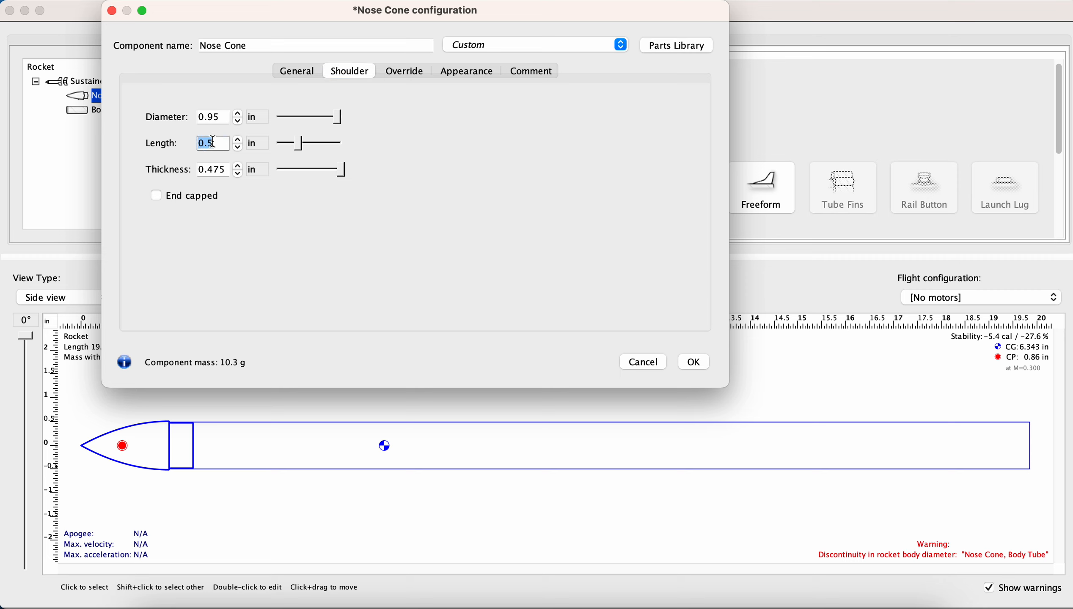
left_click(257, 144)
left_click(269, 161)
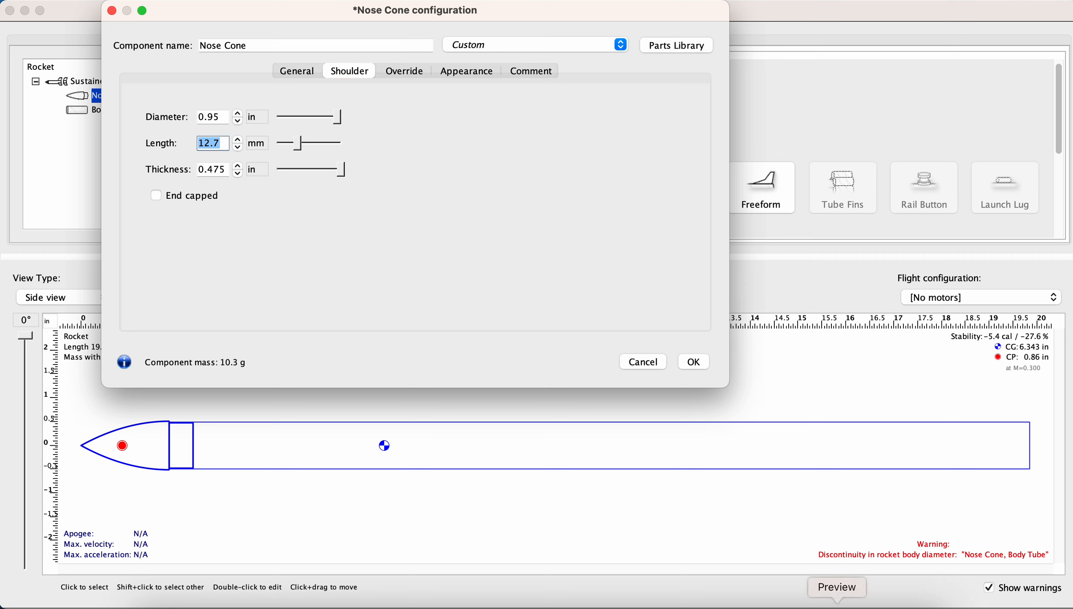
left_click(837, 608)
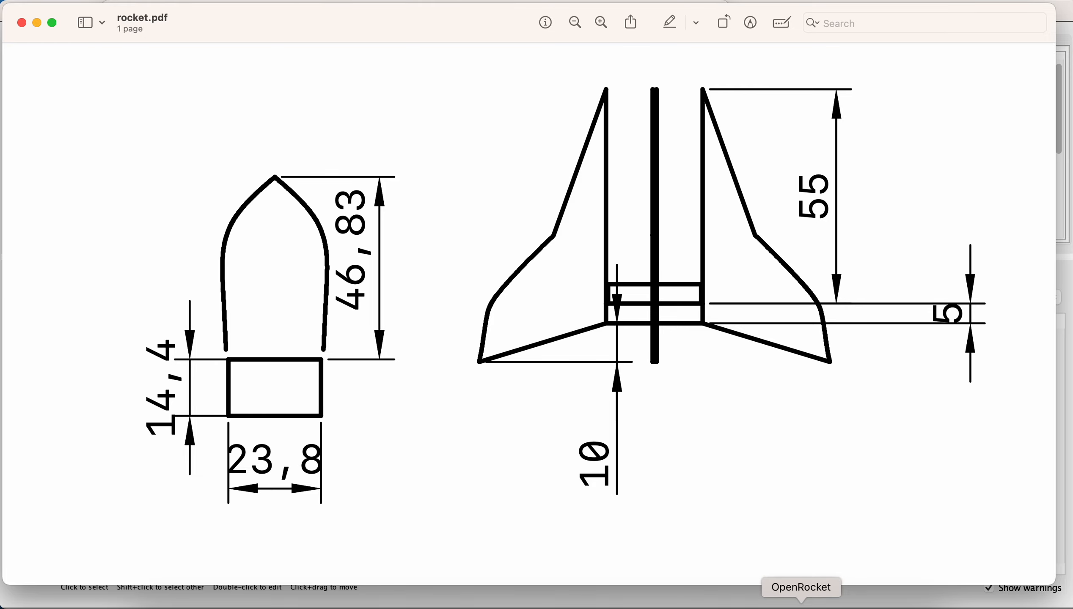
left_click(790, 608)
type("1")
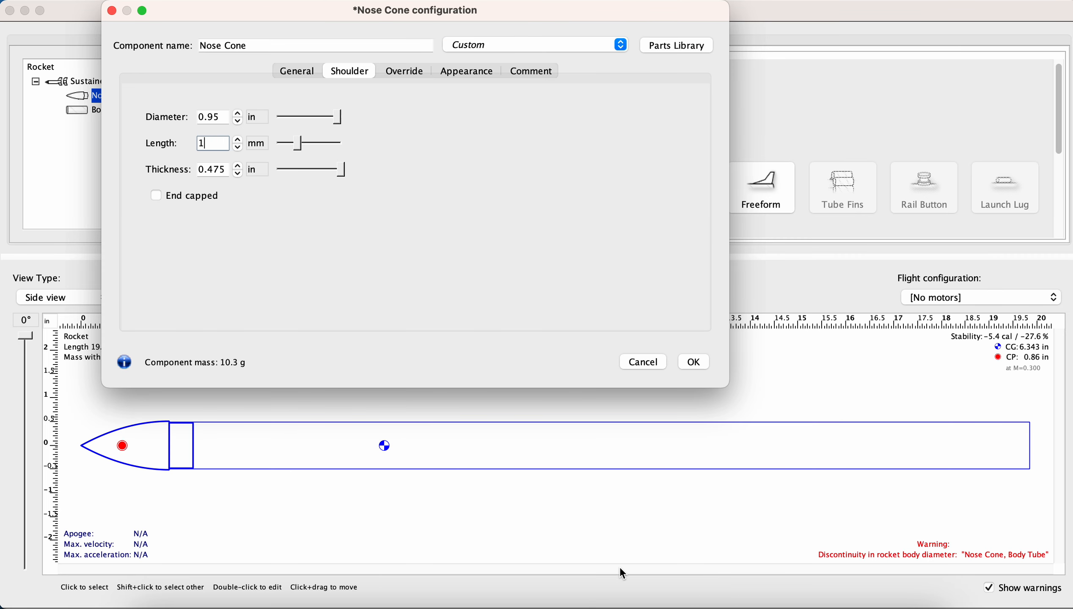
type("4.4")
- Change the shoulder diameter's unit to mm and set the diameter to 23.8 mm
left_click(258, 117)
left_click(269, 135)
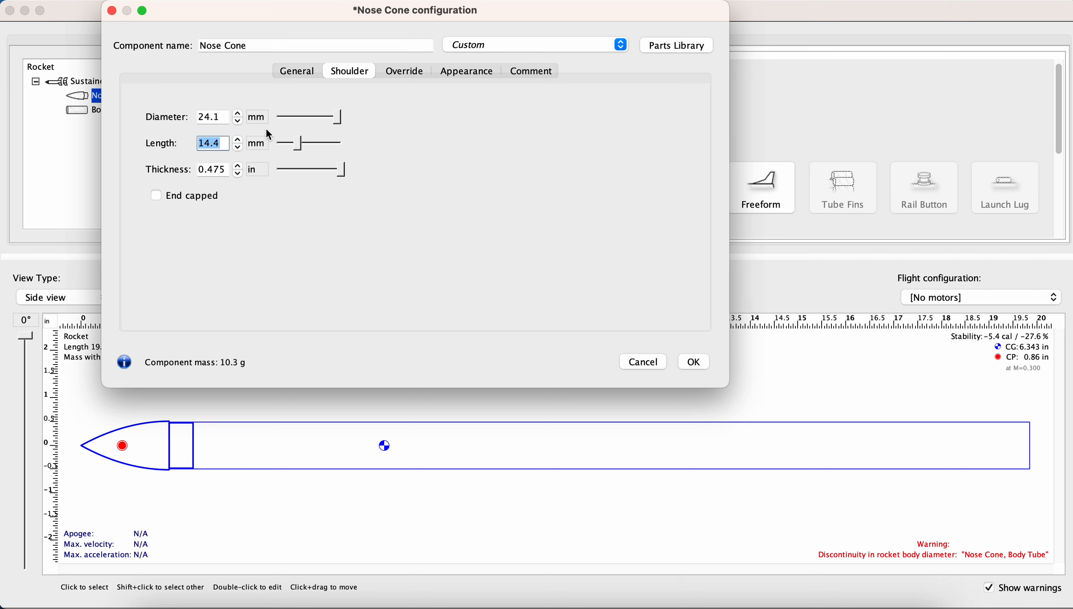
left_click(220, 118)
type("23")
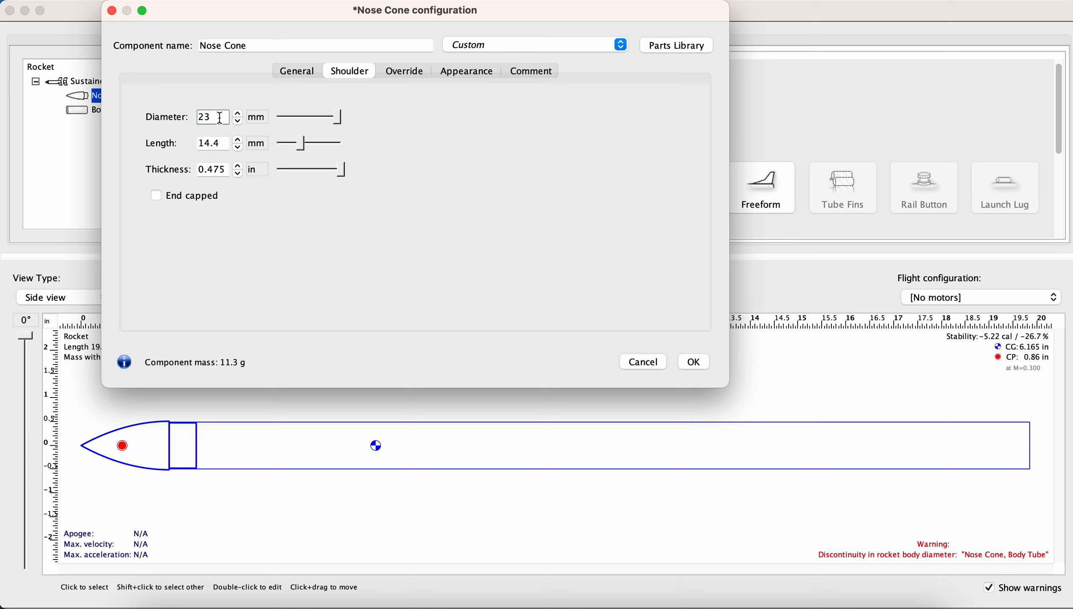
type(".8")
- Set the shoulder thickness to 1 mm, make the shoulder end capped, and accept the nose cone configuration
left_click(252, 168)
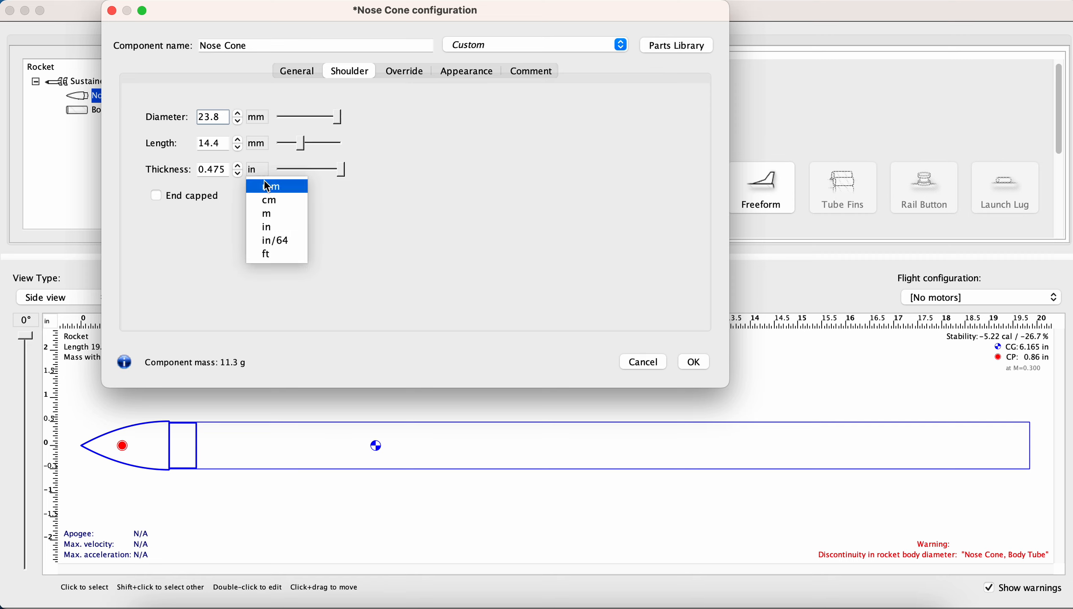
left_click(254, 186)
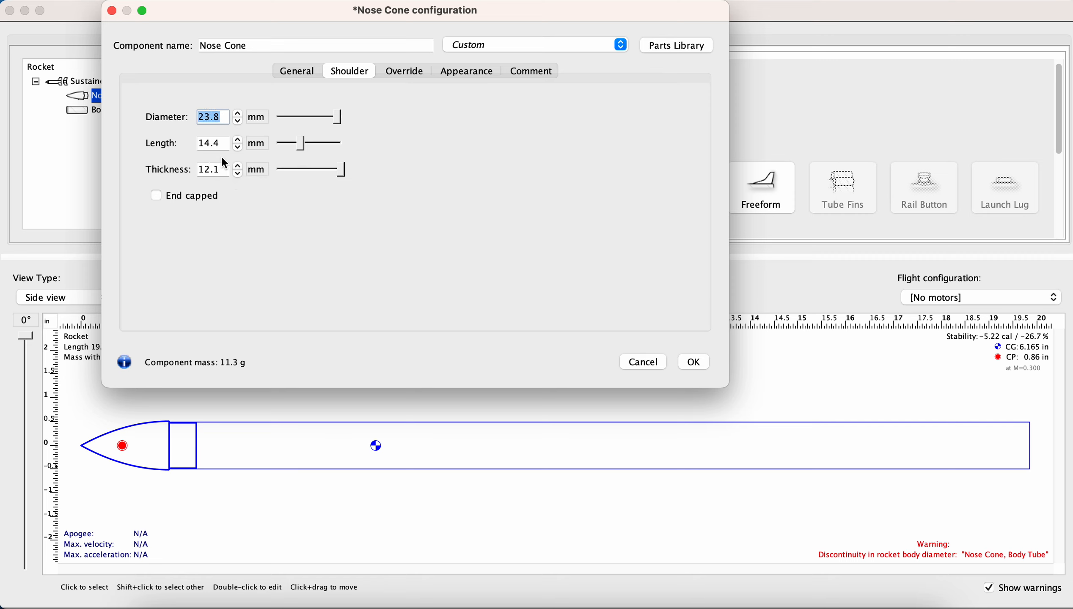
left_click_drag(222, 167, 189, 175)
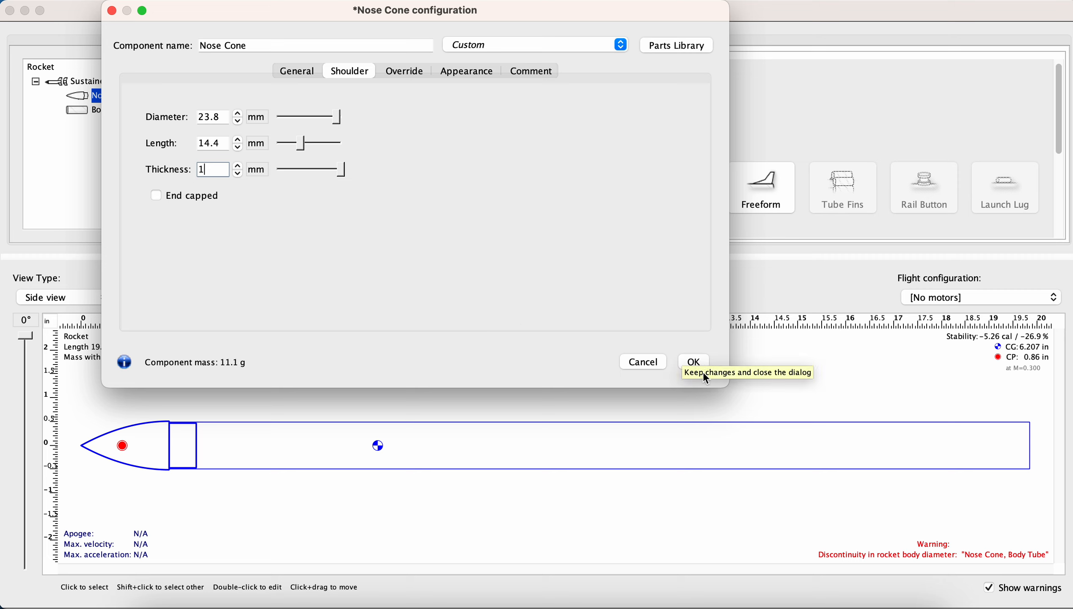
left_click(156, 196)
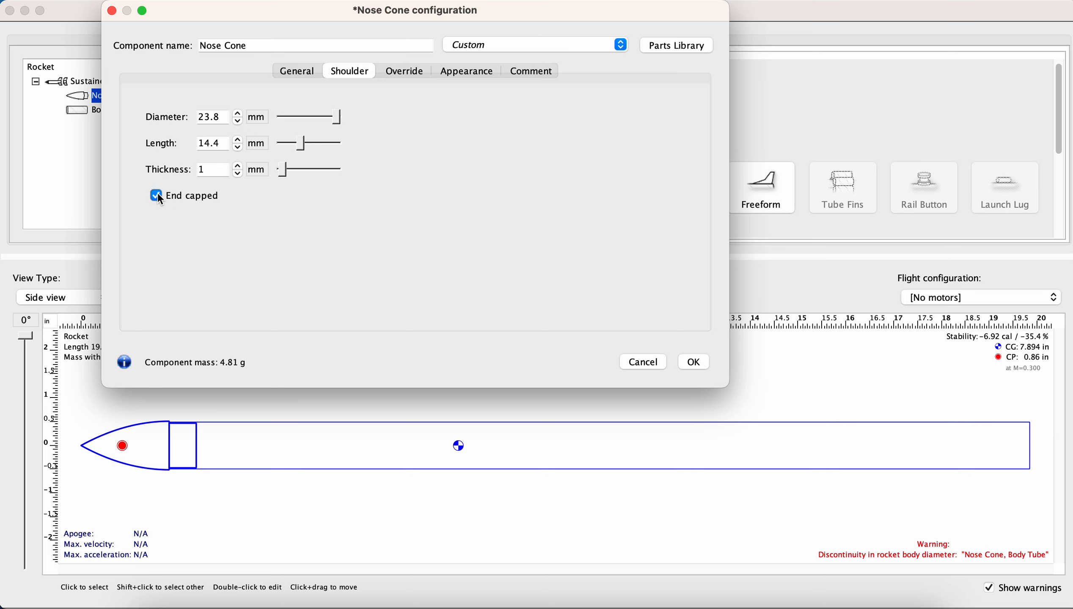
left_click(690, 362)
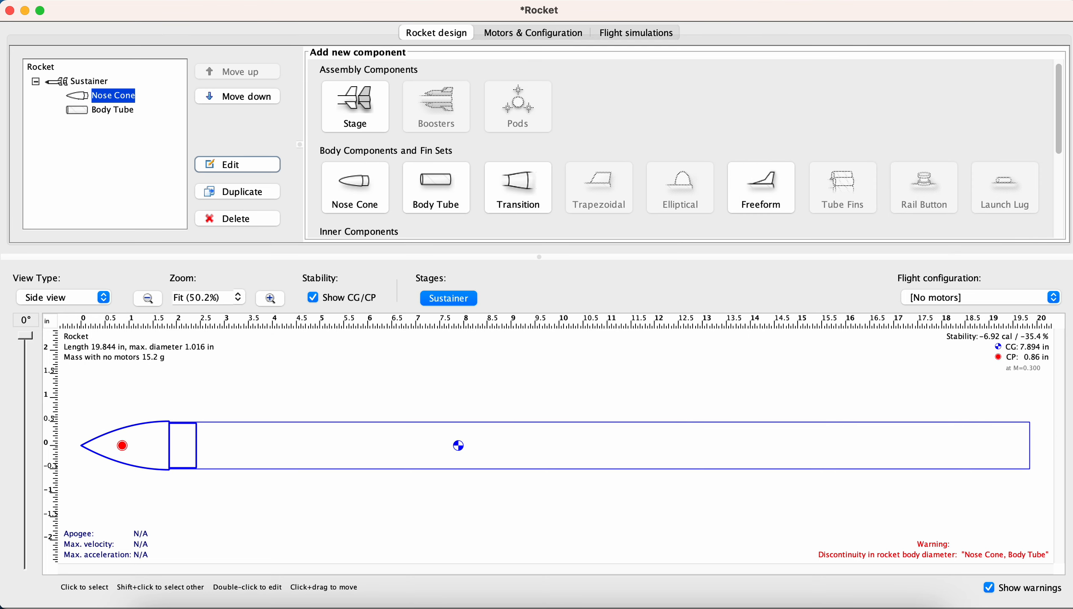